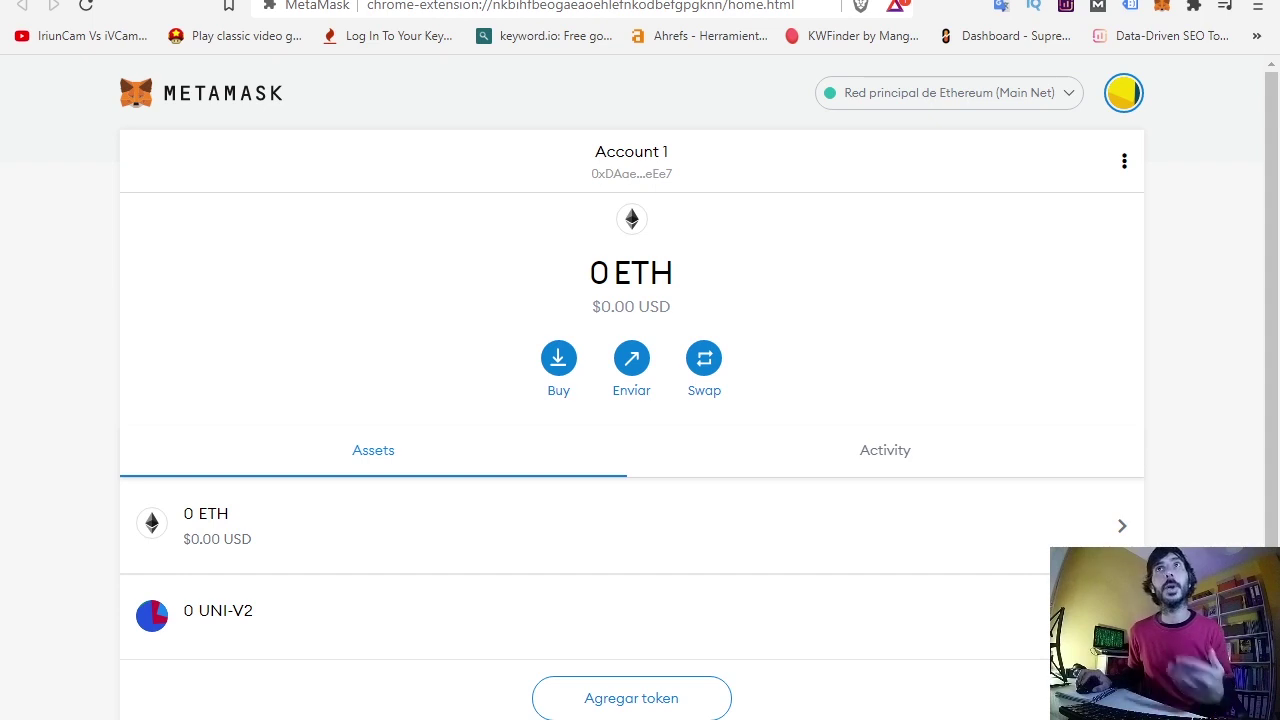
key("Tab")
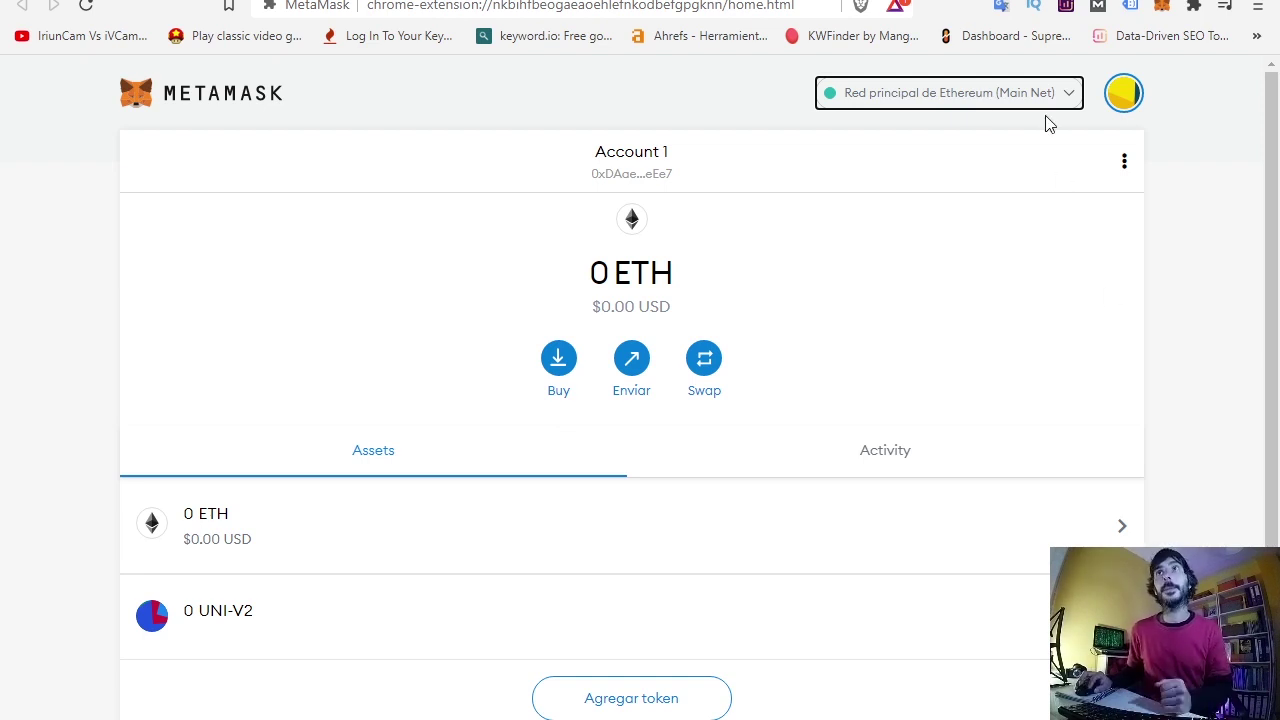
left_click(1066, 100)
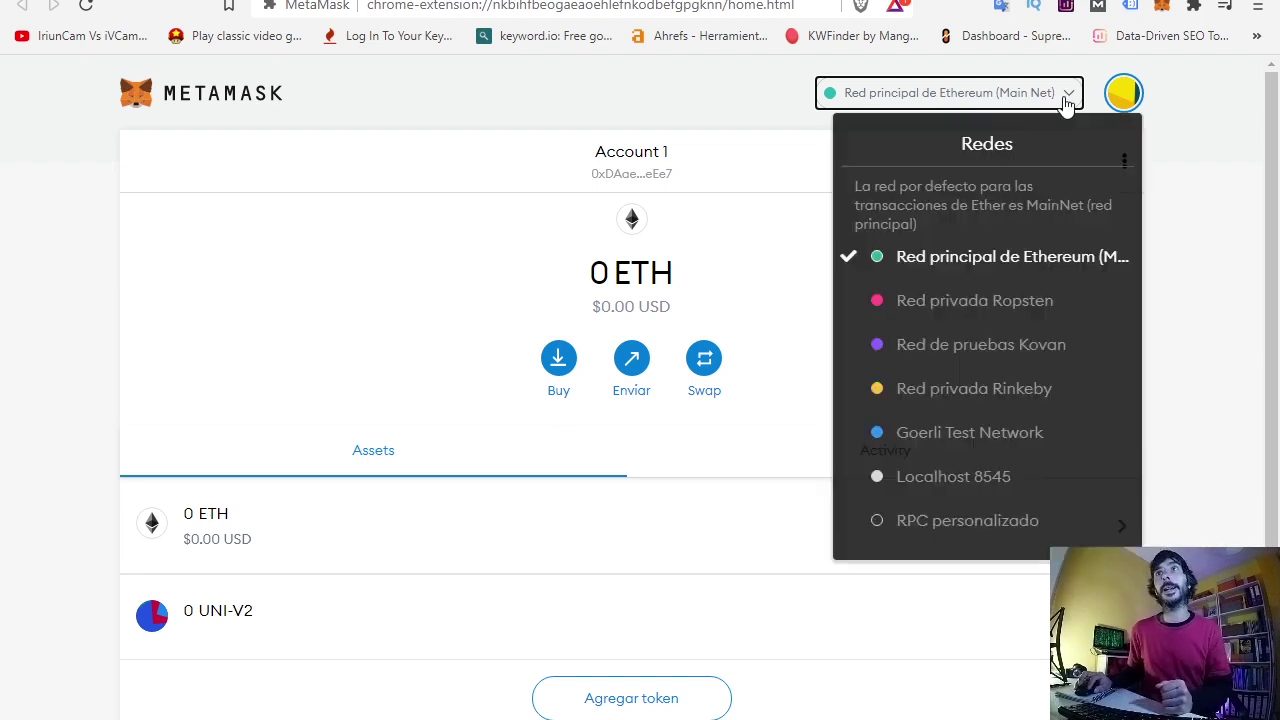
left_click(967, 521)
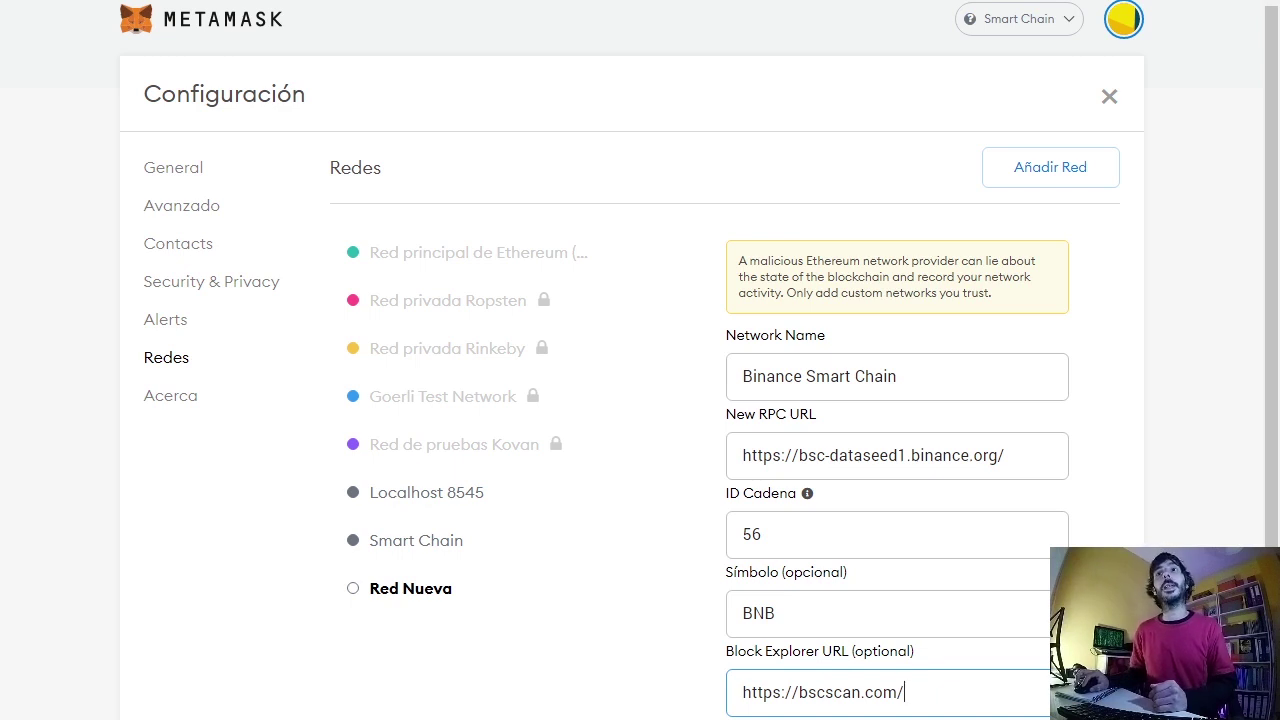
key("Return")
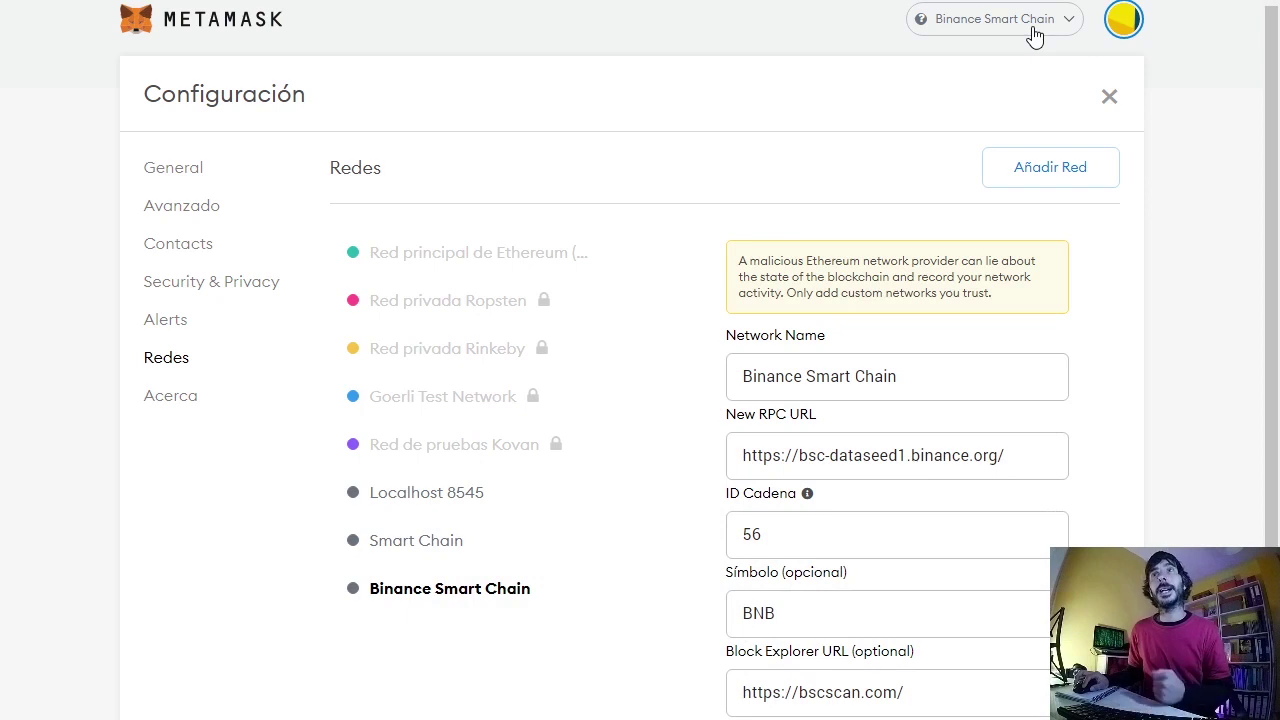
left_click(1109, 97)
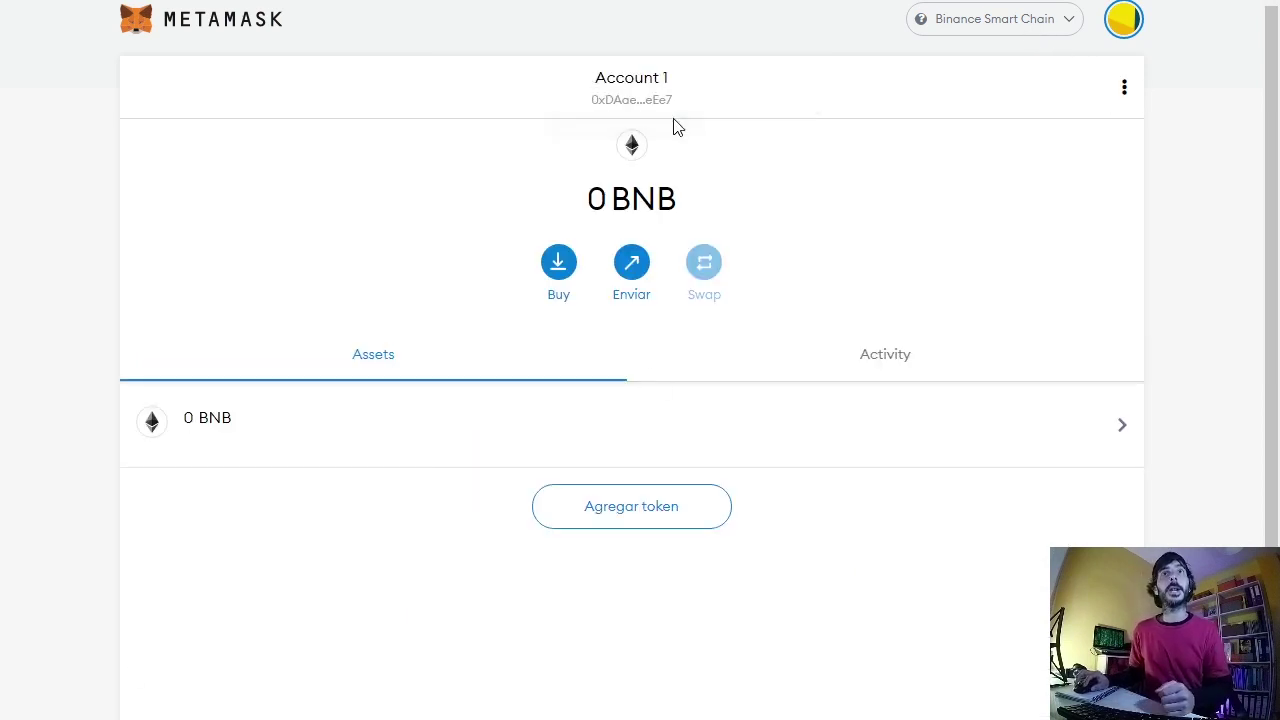
Check the account's BNB balance on the Binance Smart Chain network.
left_click_drag(590, 196, 697, 194)
left_click(700, 197)
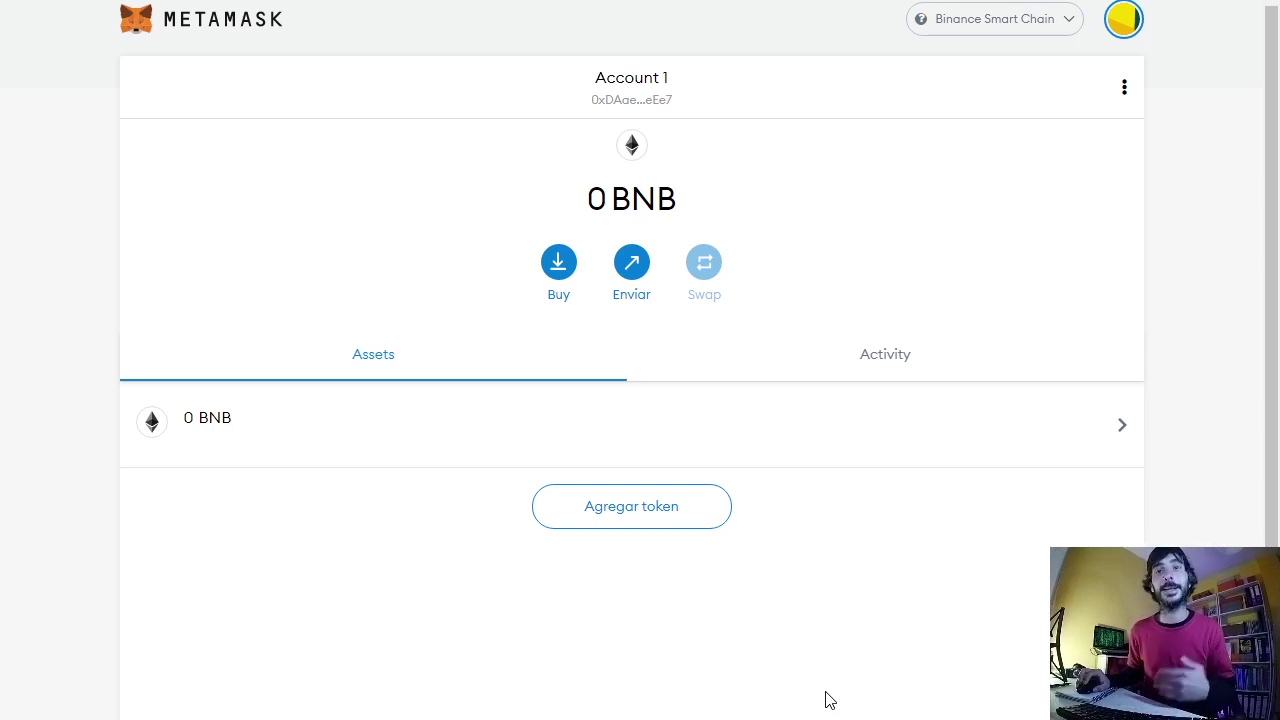
scroll(1000, 560, "up", 1)
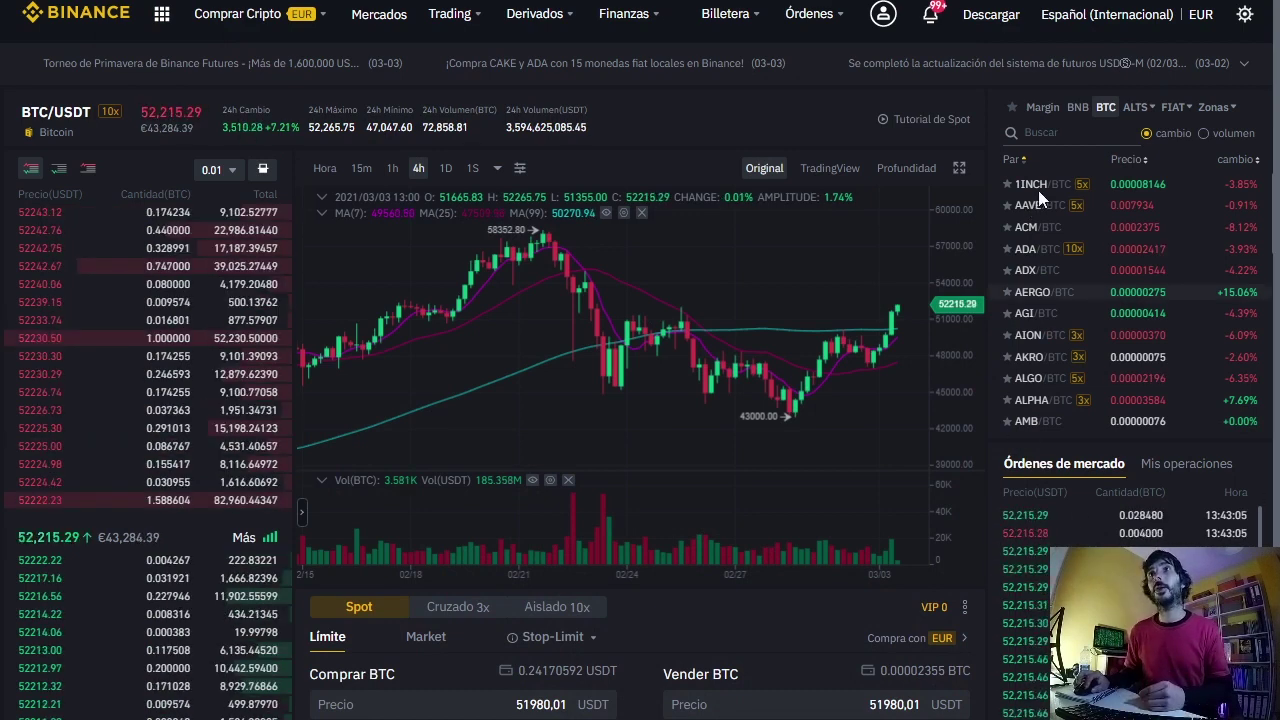
In Binance, search the BUSD markets for bnb and open the BNB/BUSD trading pair.
left_click(1078, 110)
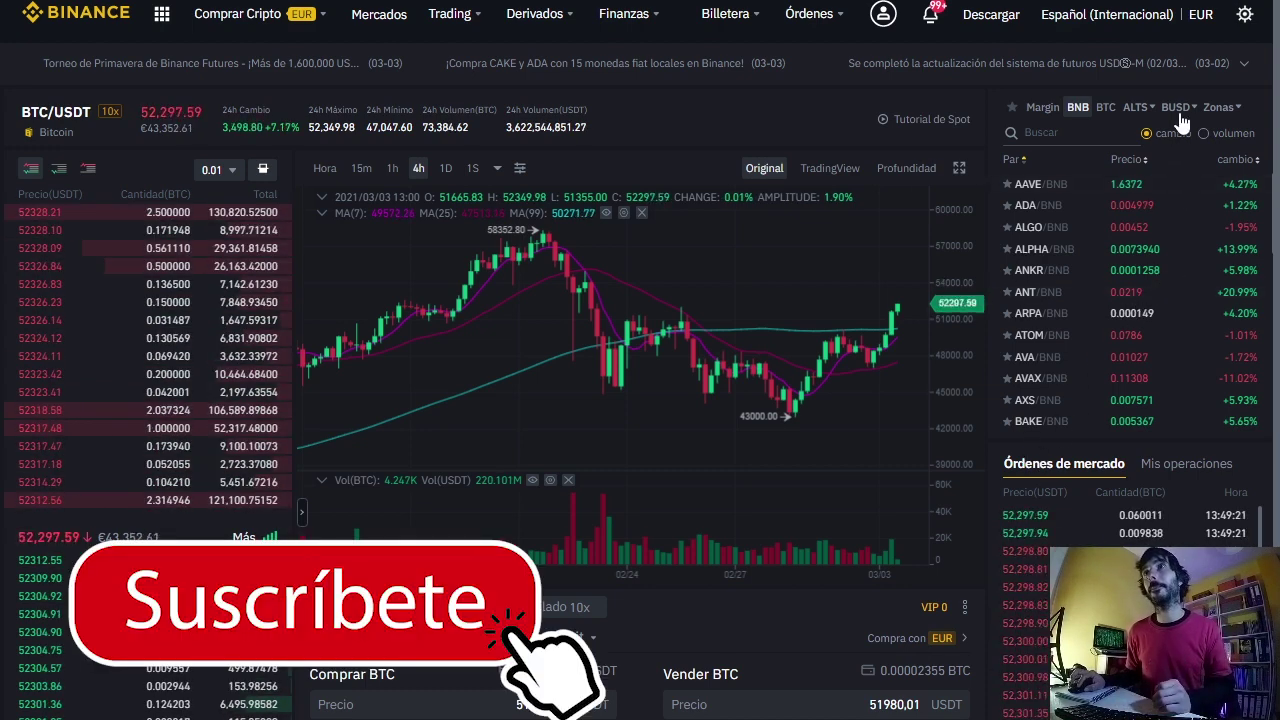
mouse_move(1176, 110)
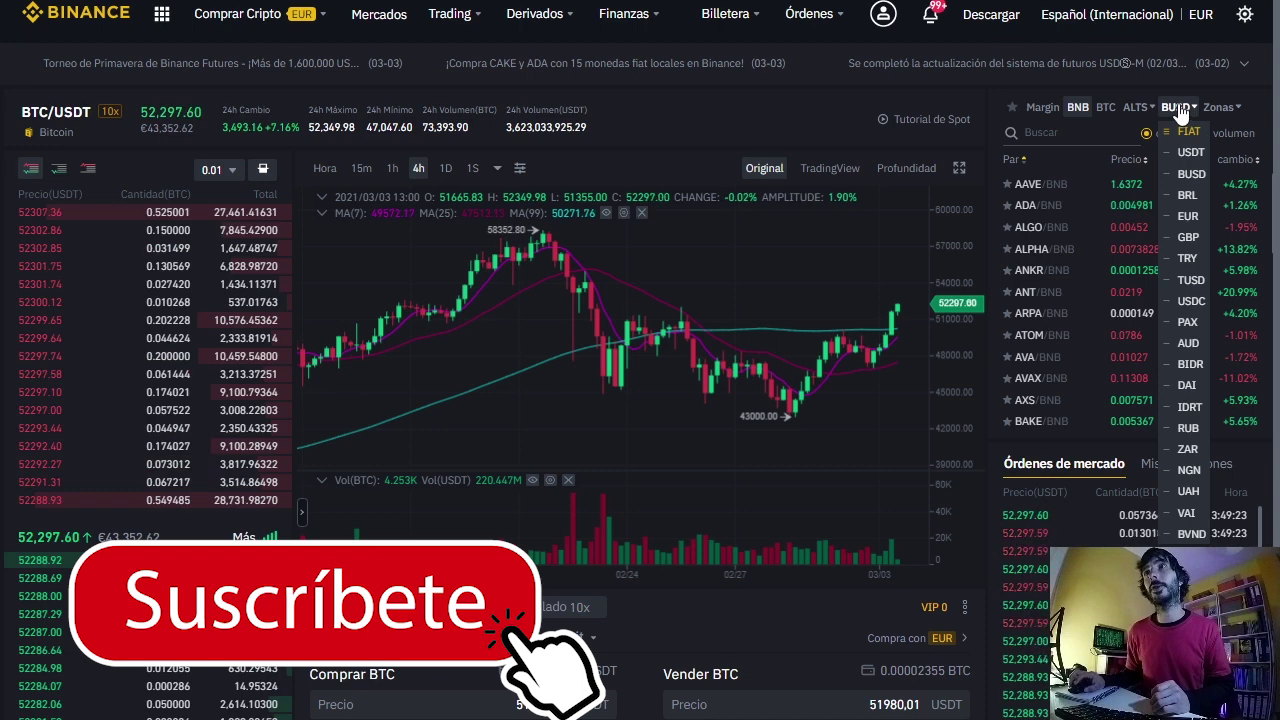
left_click(1178, 108)
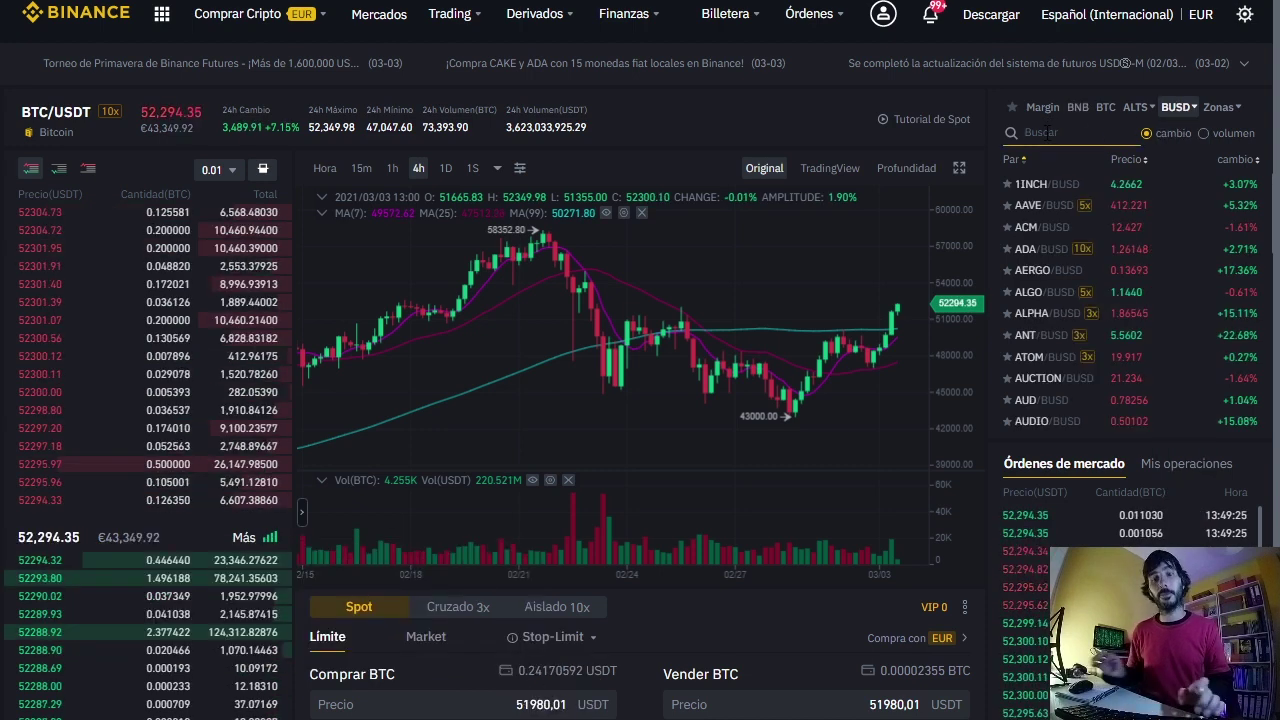
type("bn")
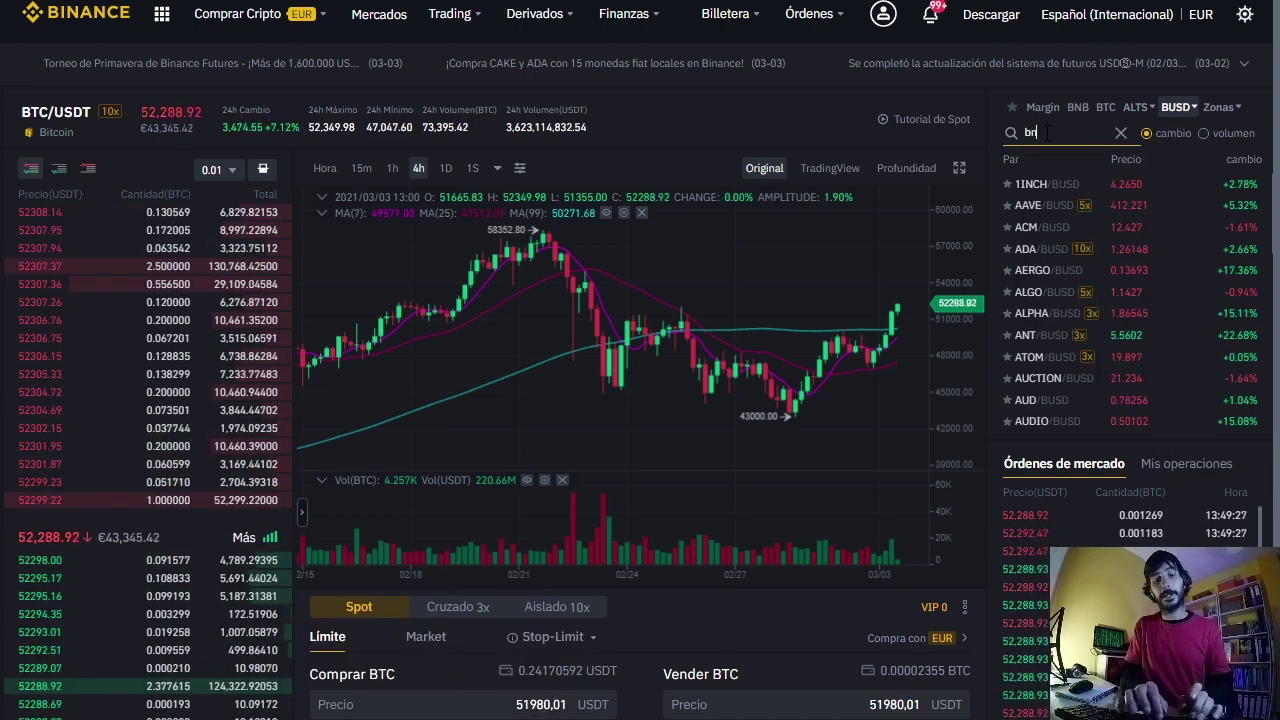
type("b")
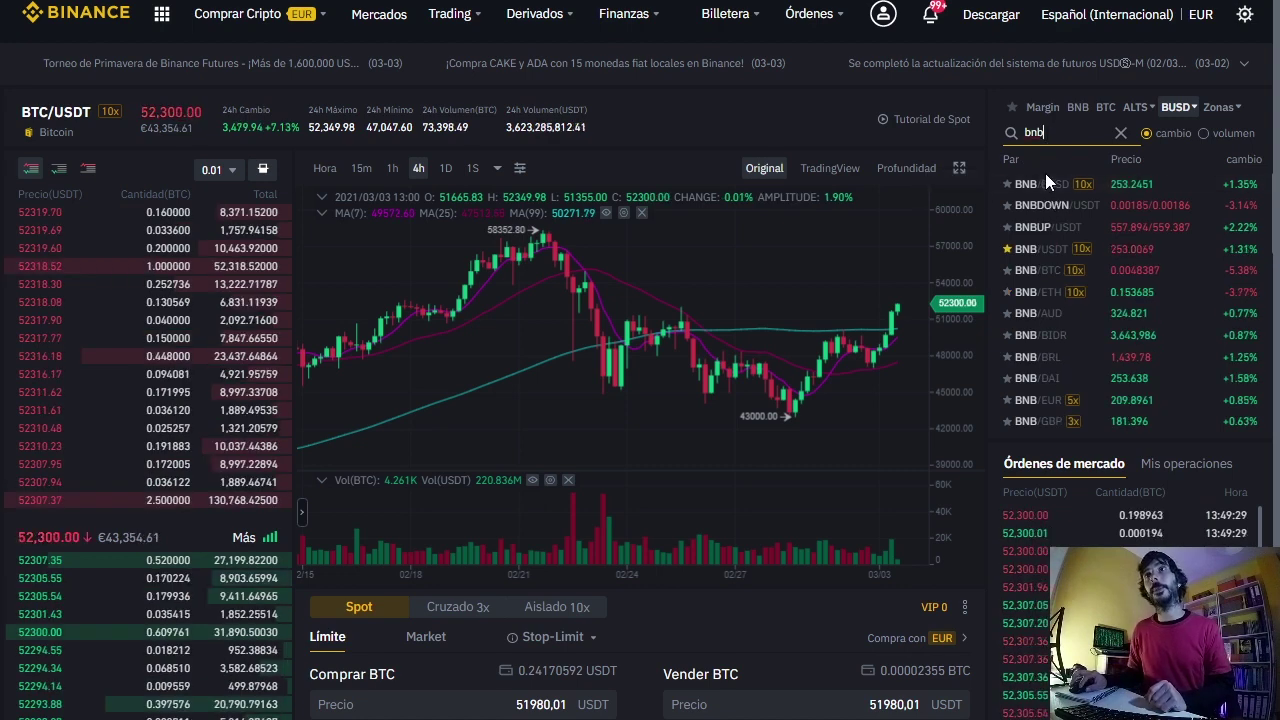
left_click(1043, 186)
Set the BNB limit buy amount to the full available BUSD balance, 0,06 BNB.
scroll(646, 625, "down", 2)
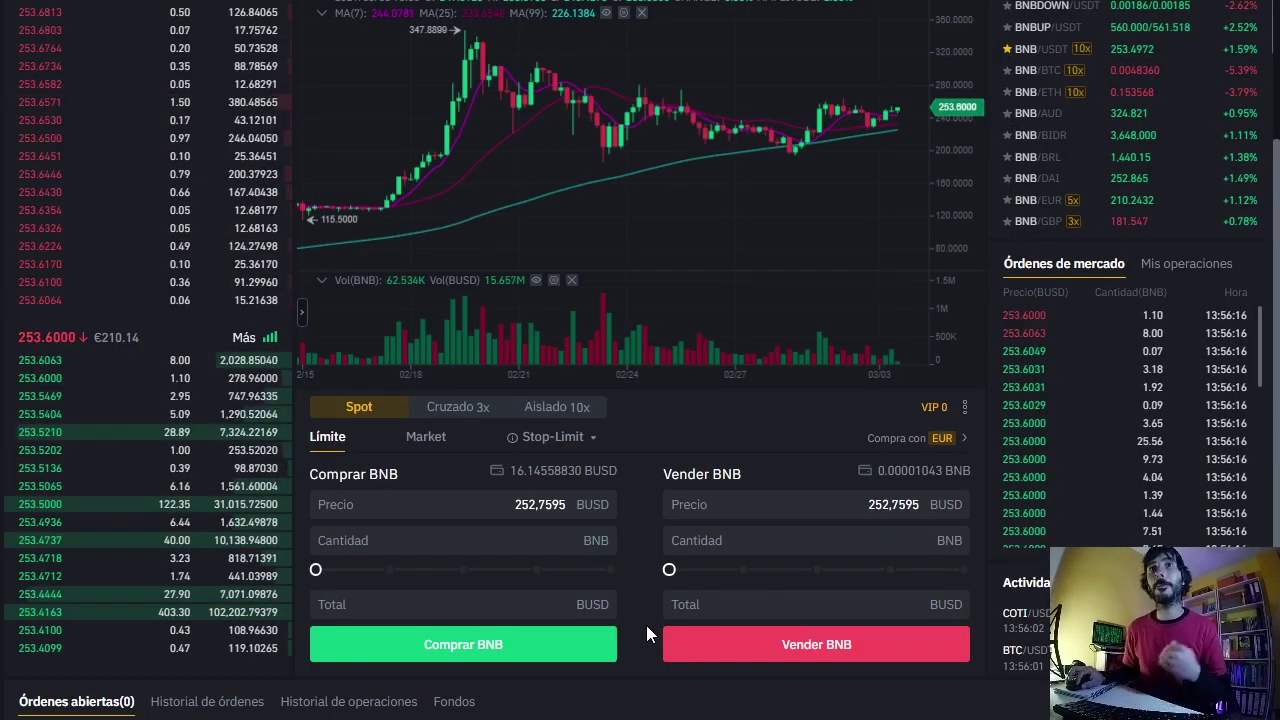
left_click(555, 530)
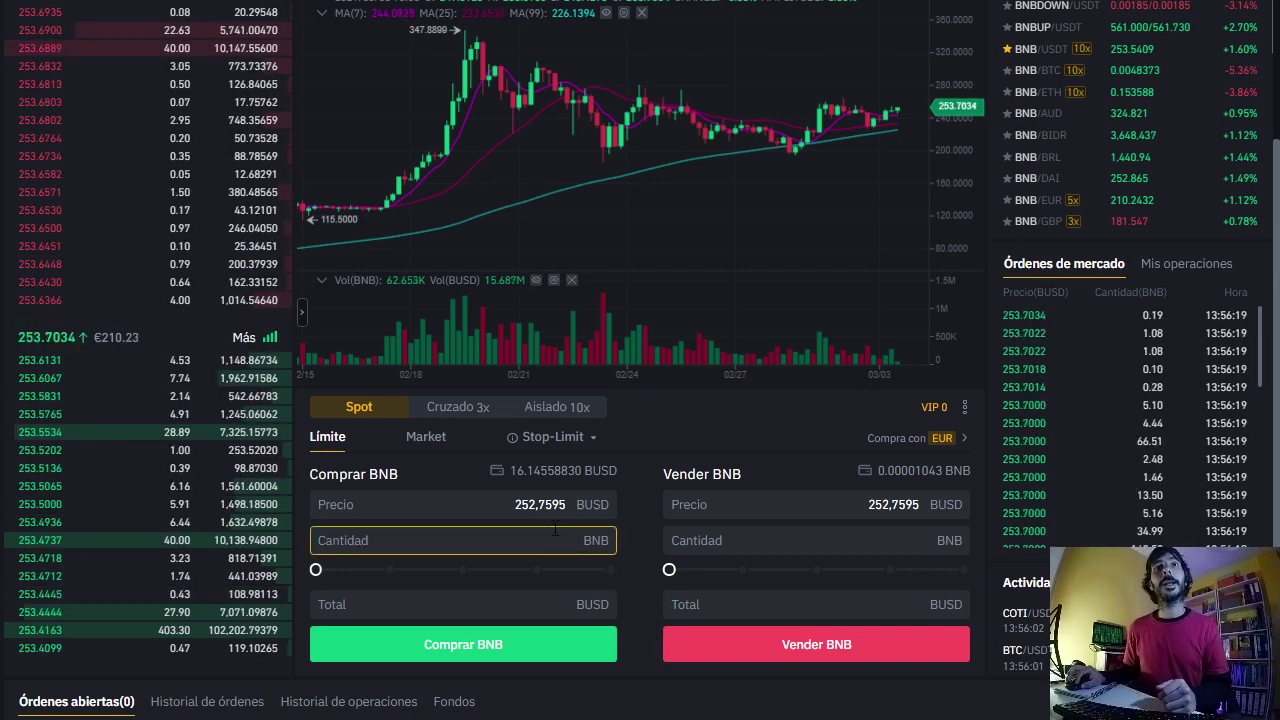
left_click(529, 516)
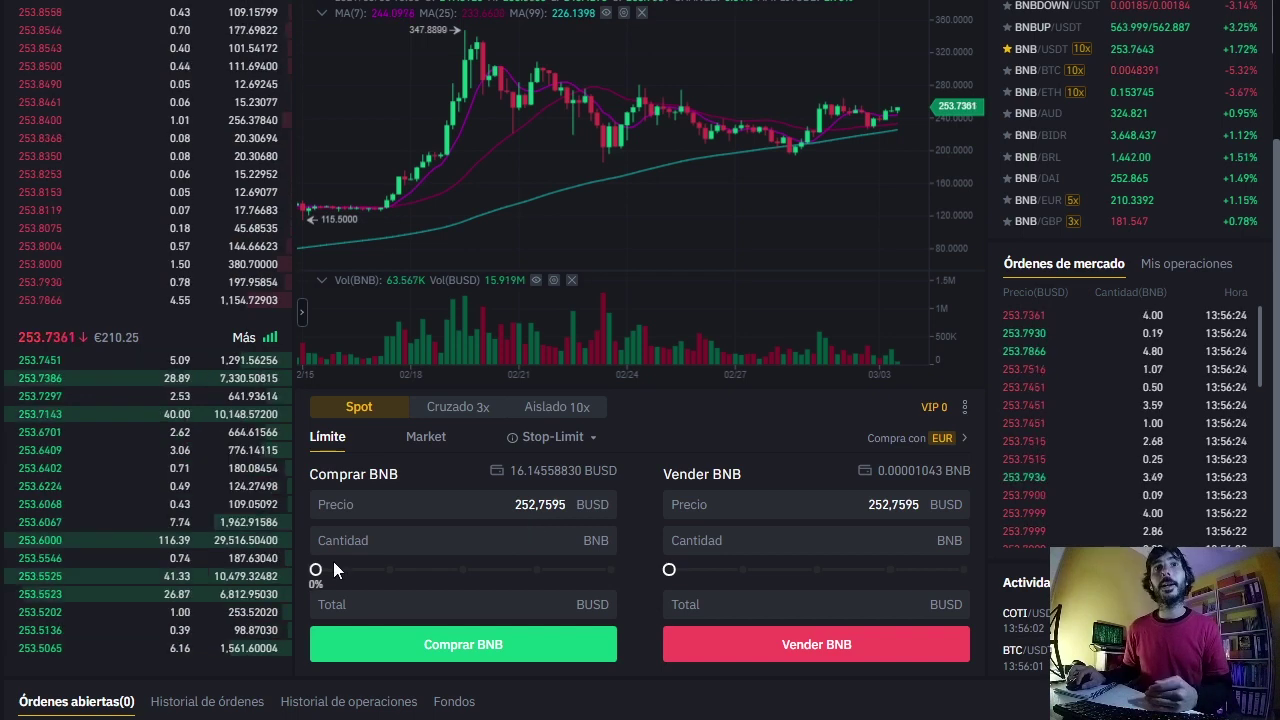
left_click_drag(318, 569, 623, 567)
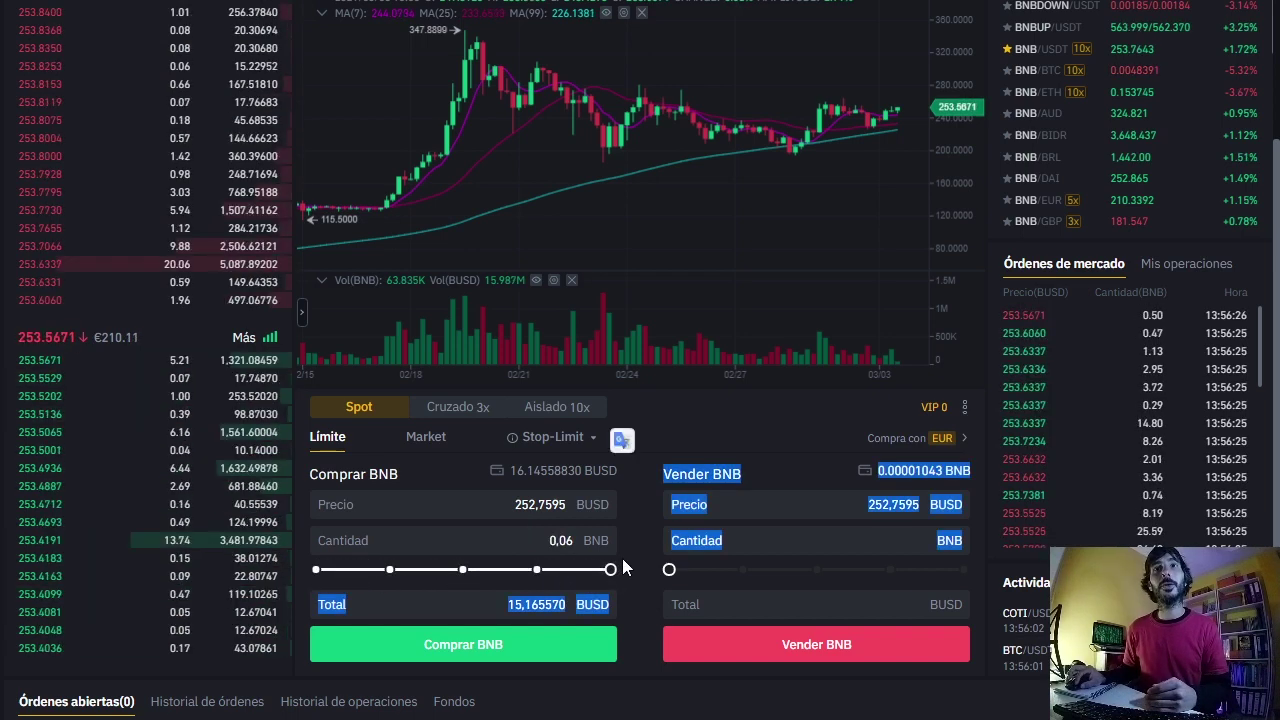
left_click(624, 575)
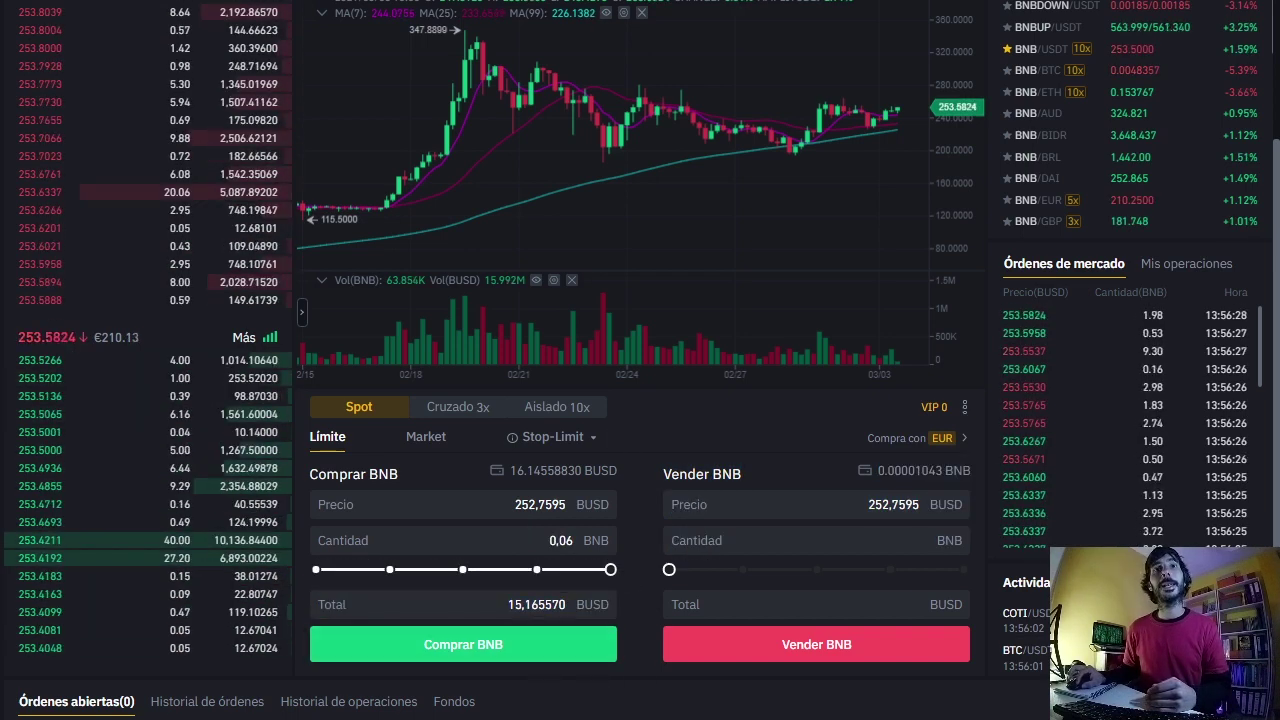
Set the limit buy price to 253,7595 BUSD and place the BNB buy order.
left_click(538, 505)
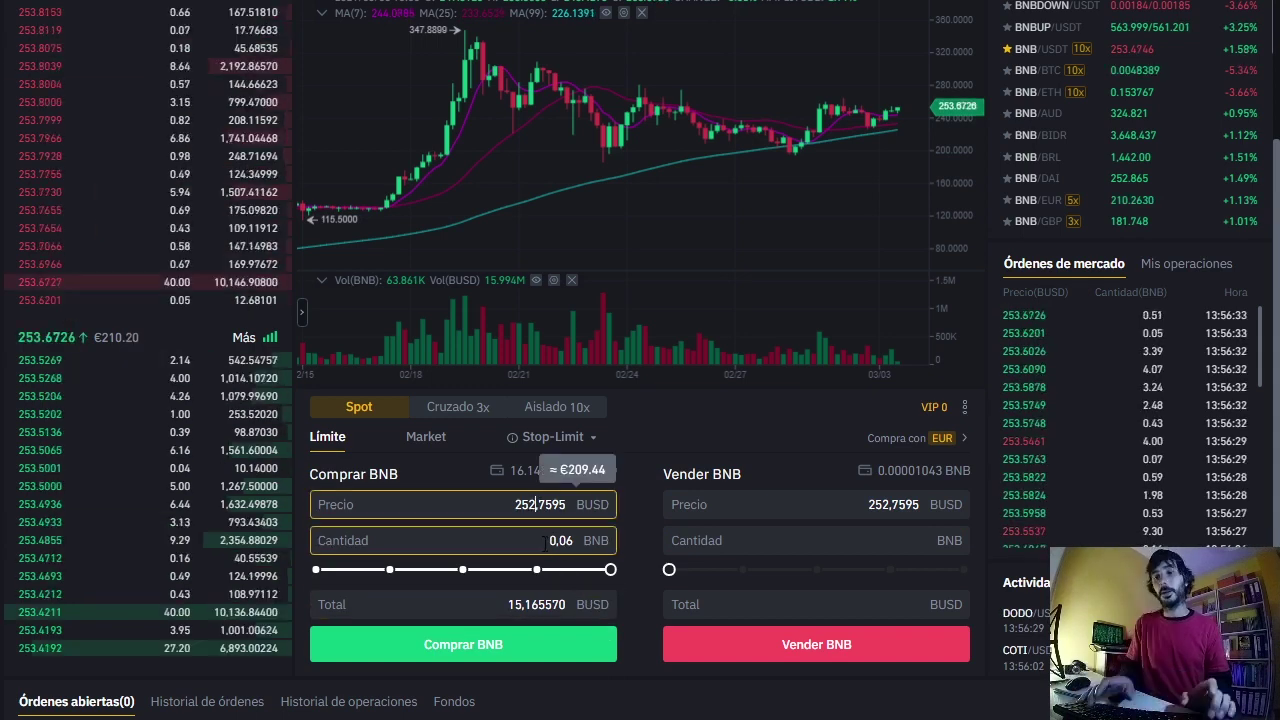
key("BackSpace")
type("3")
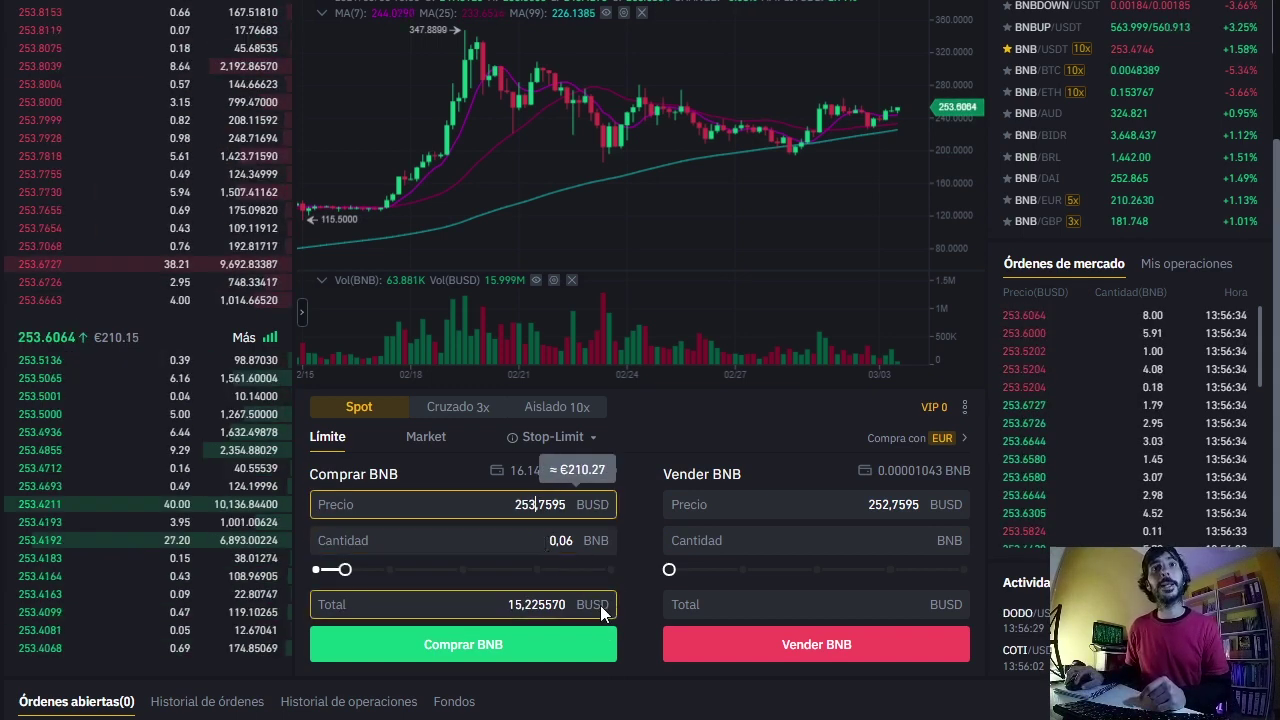
left_click(603, 652)
left_click(601, 651)
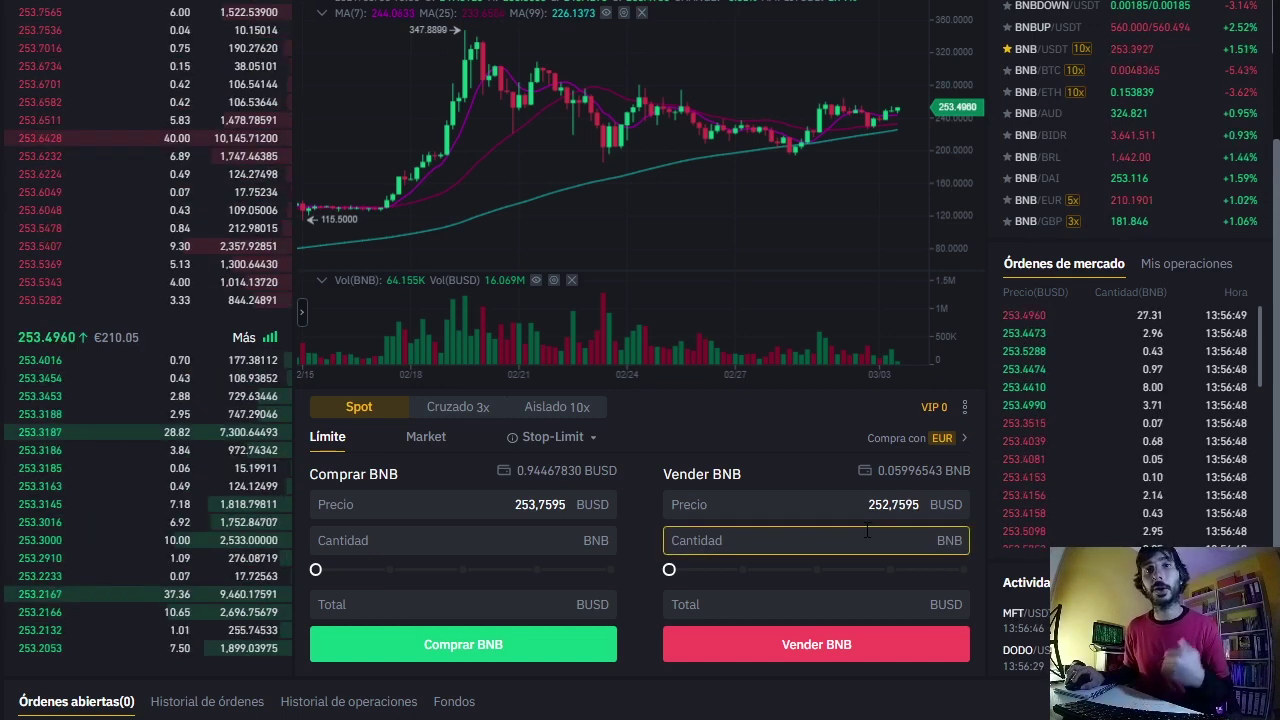
Go to the spot wallet and open the withdrawal form for BNB.
scroll(984, 588, "up", 2)
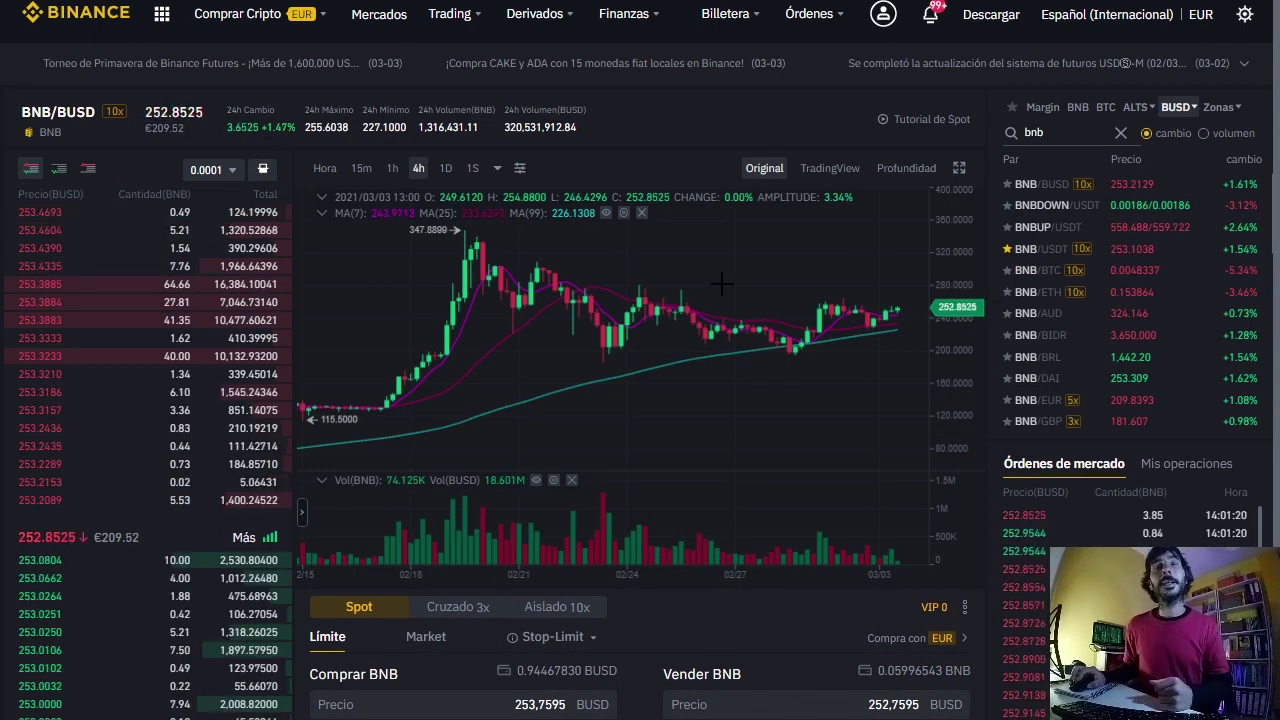
mouse_move(735, 12)
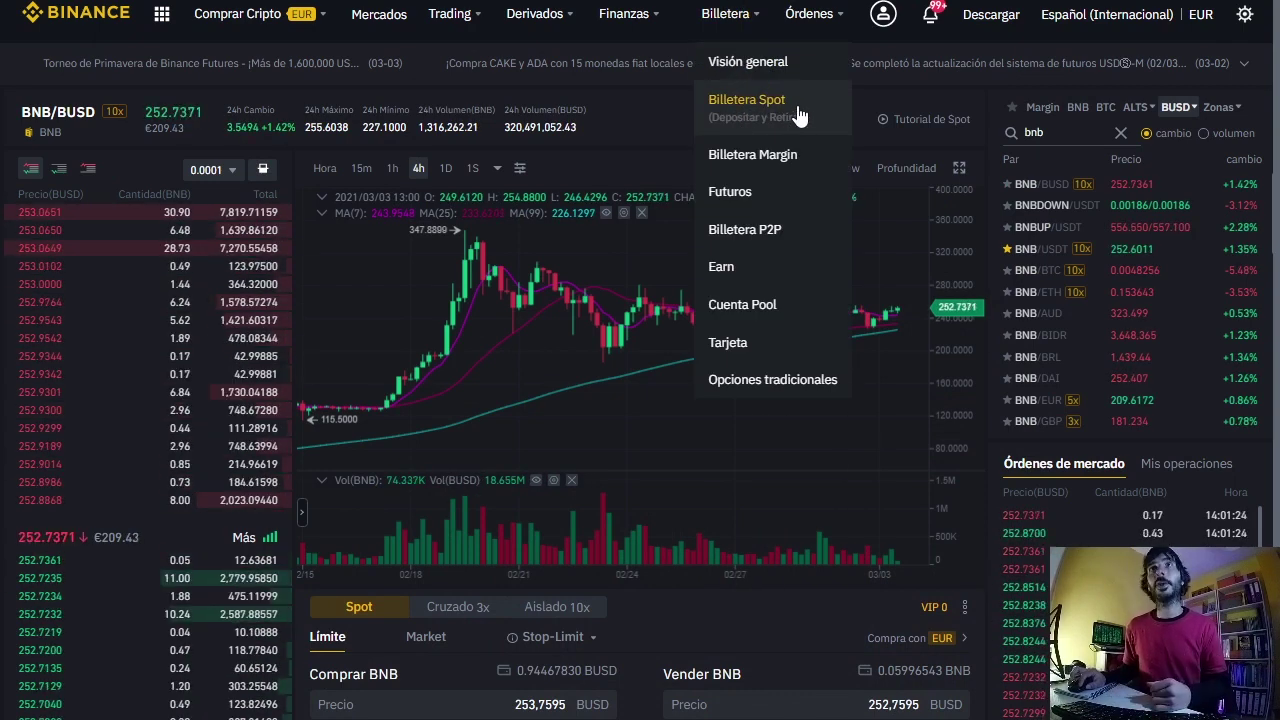
left_click(797, 113)
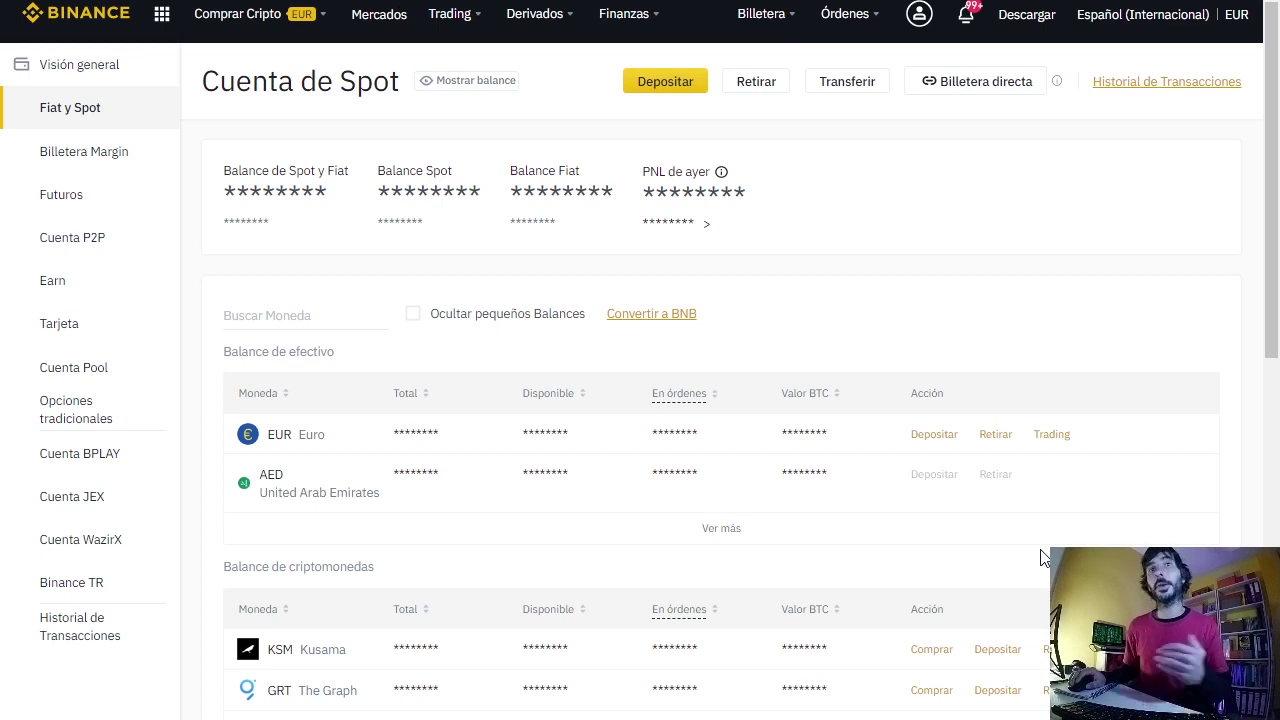
scroll(1035, 562, "down", 5)
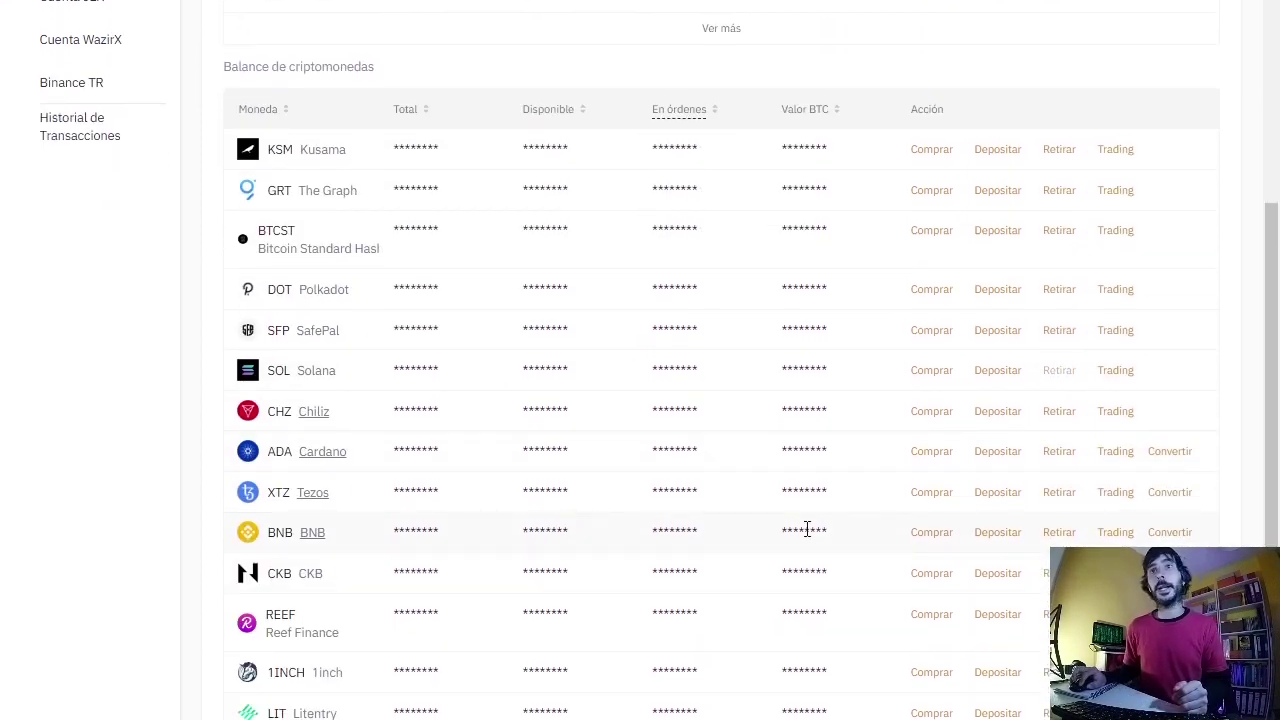
left_click(1058, 533)
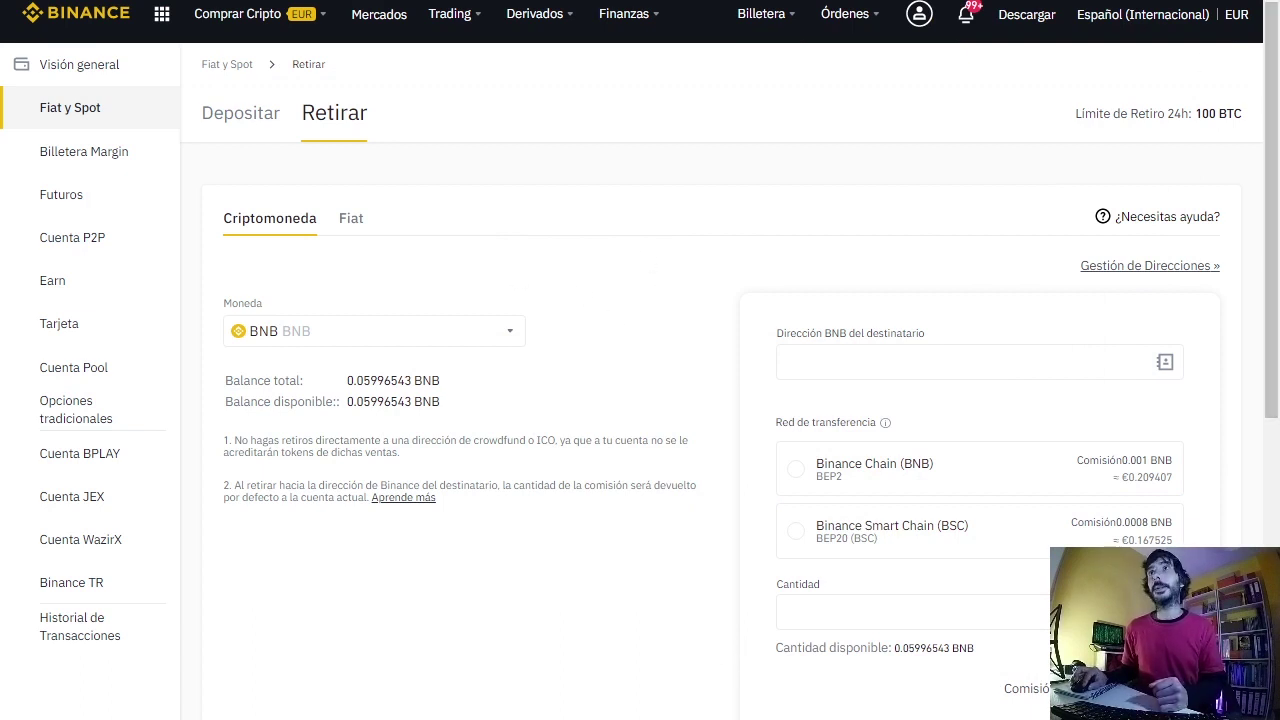
Copy the Account 1 address from the MetaMask wallet and paste it as the BNB recipient address.
key("alt+shift+m")
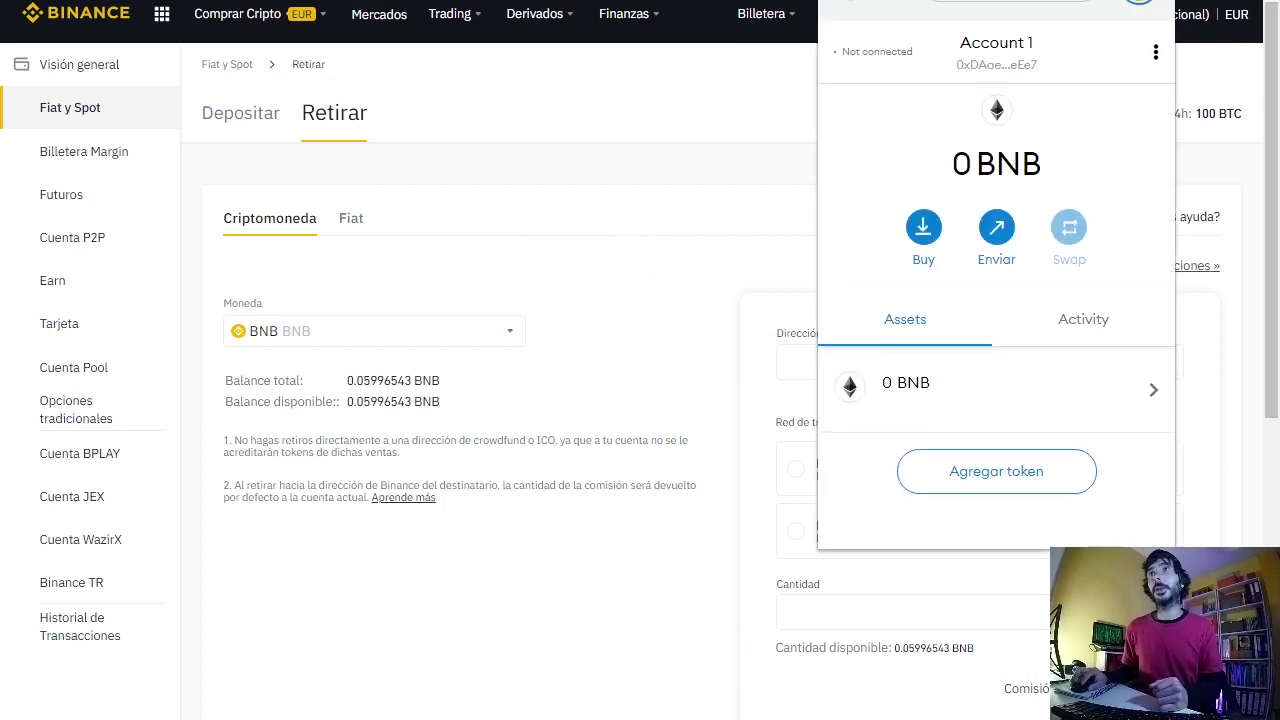
left_click(1014, 66)
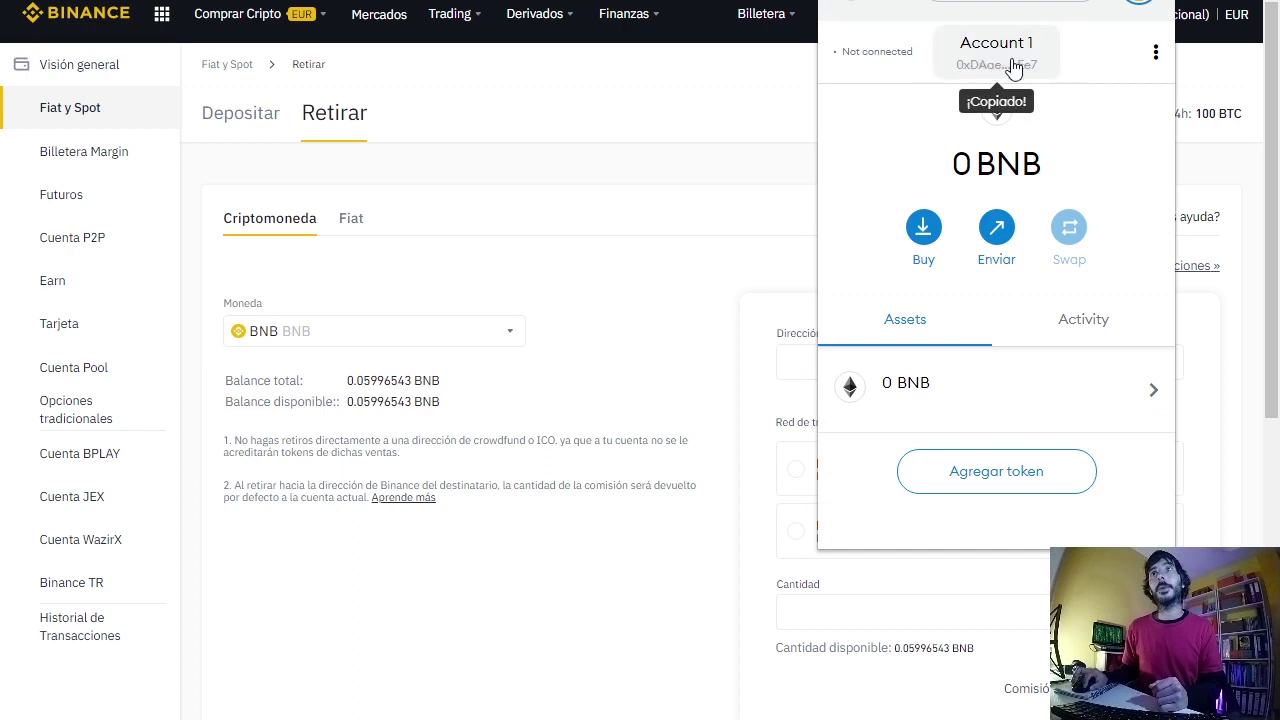
left_click(780, 366)
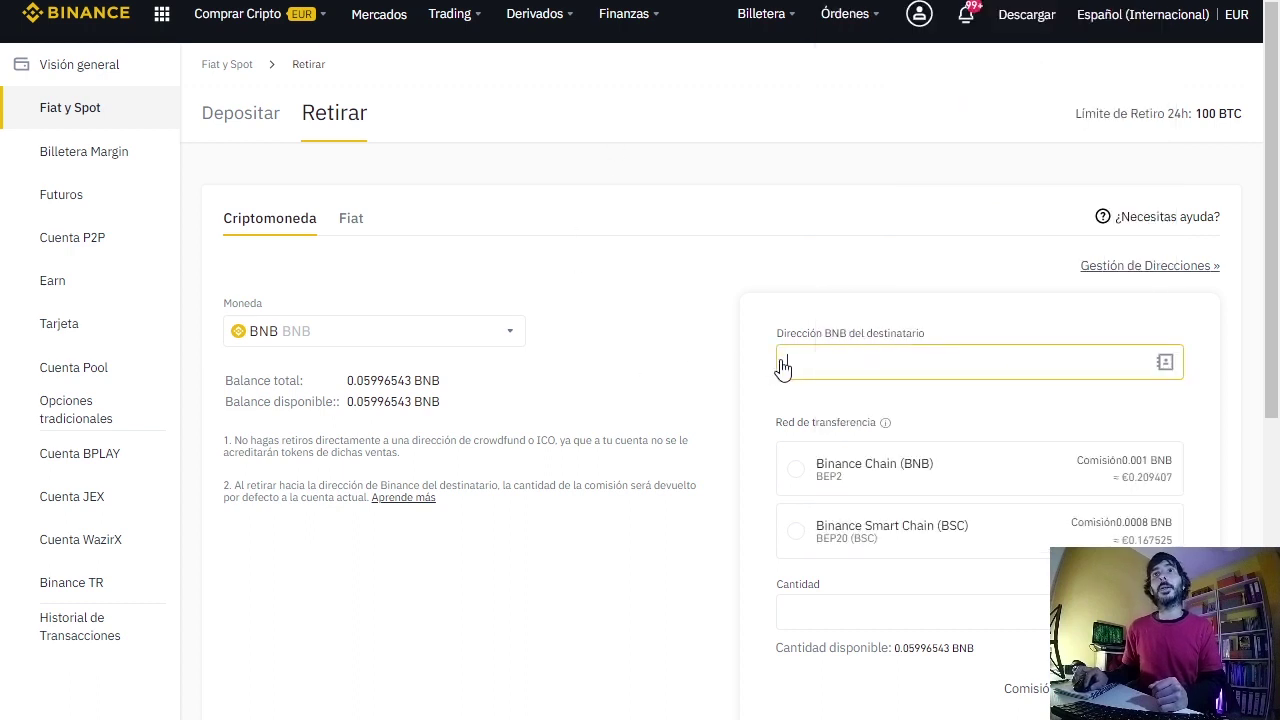
right_click(820, 372)
left_click(855, 438)
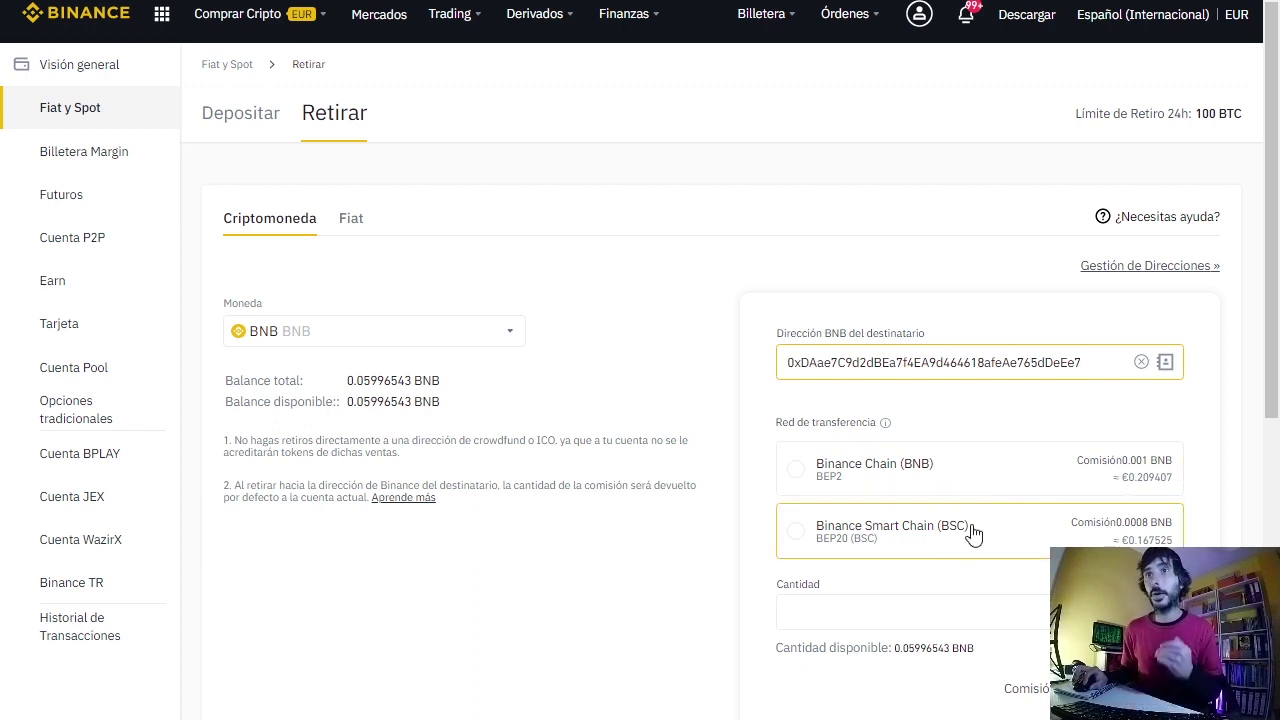
Choose Binance Smart Chain (BSC) as the transfer network, set the maximum amount of 0.05996543 BNB and send the withdrawal.
left_click(875, 535)
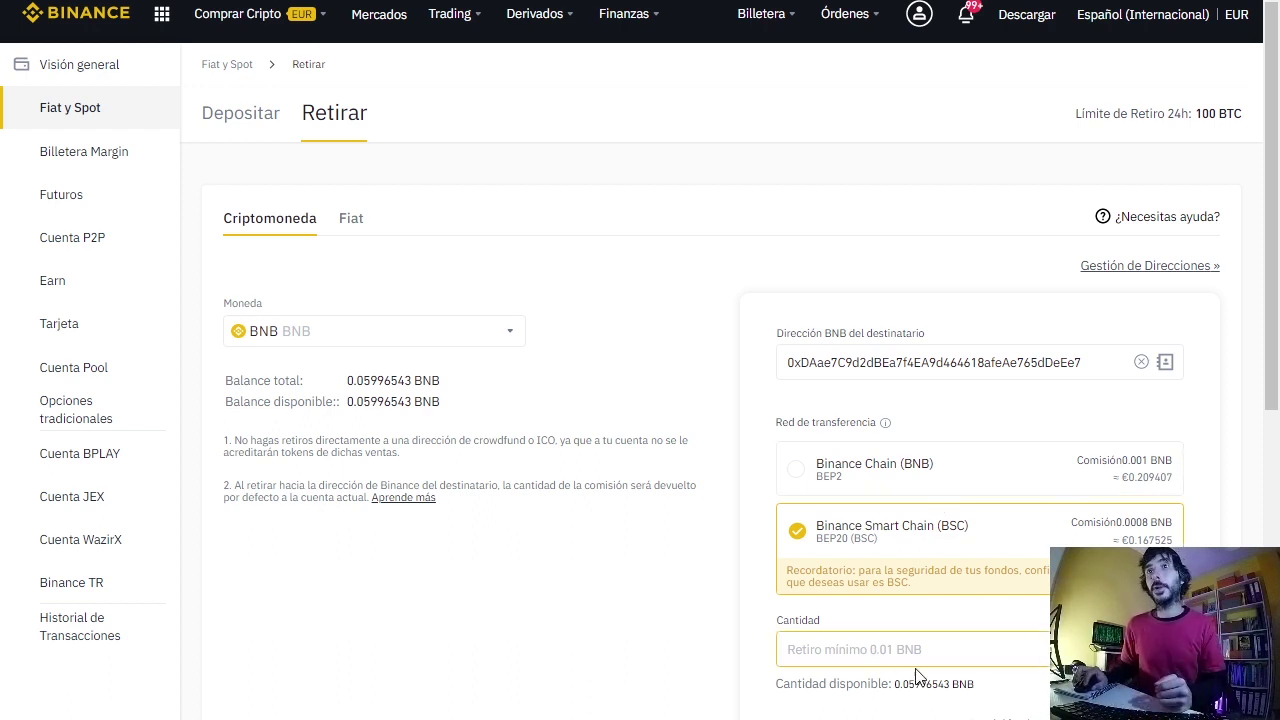
left_click(1145, 649)
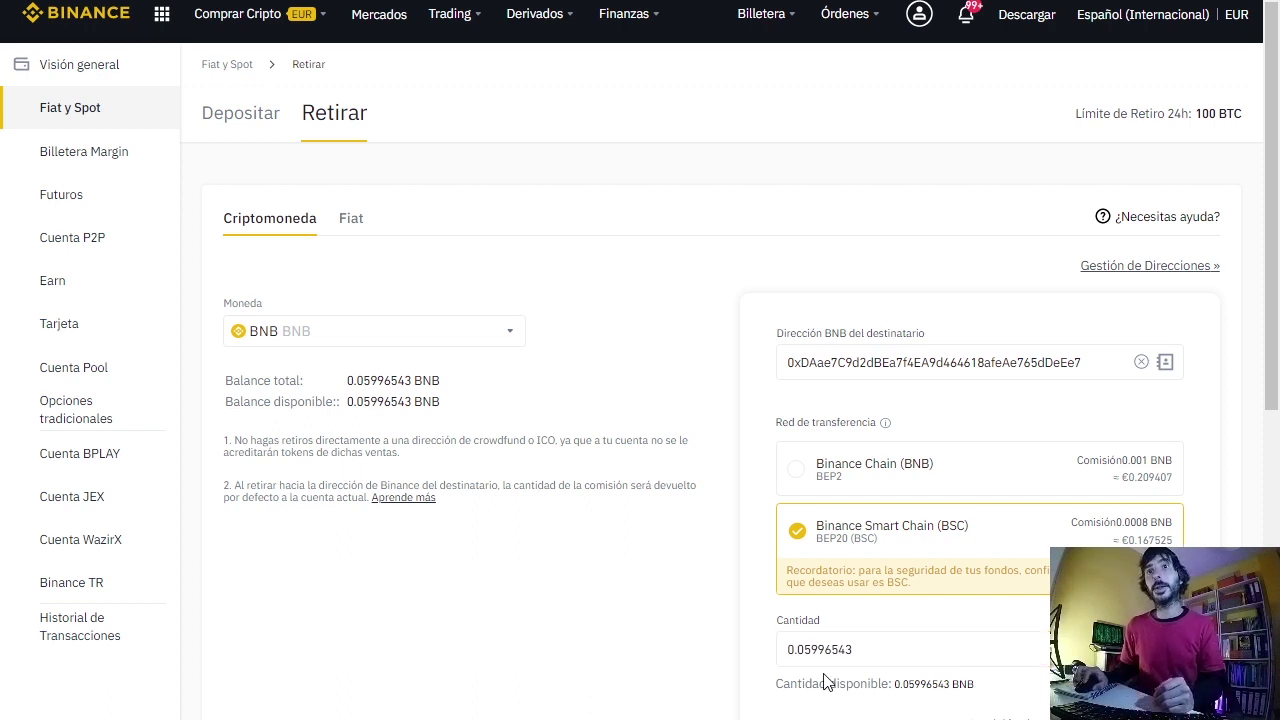
scroll(826, 681, "down", 2)
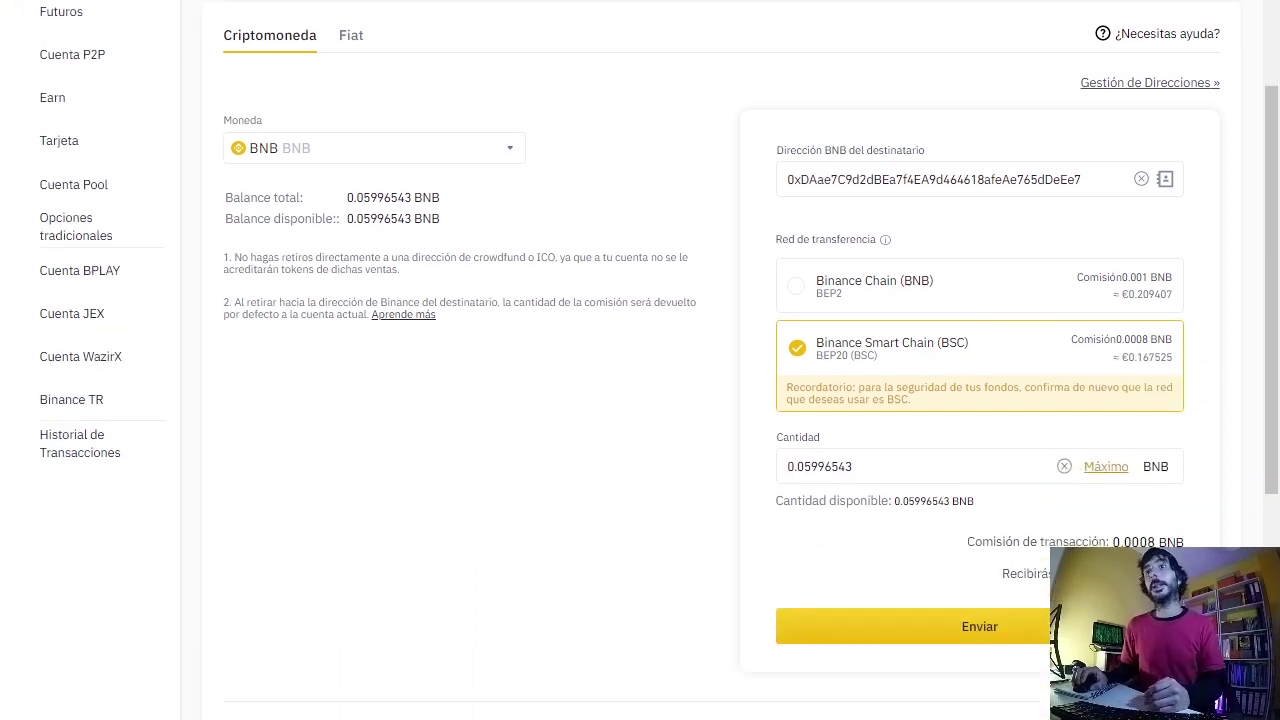
left_click(912, 609)
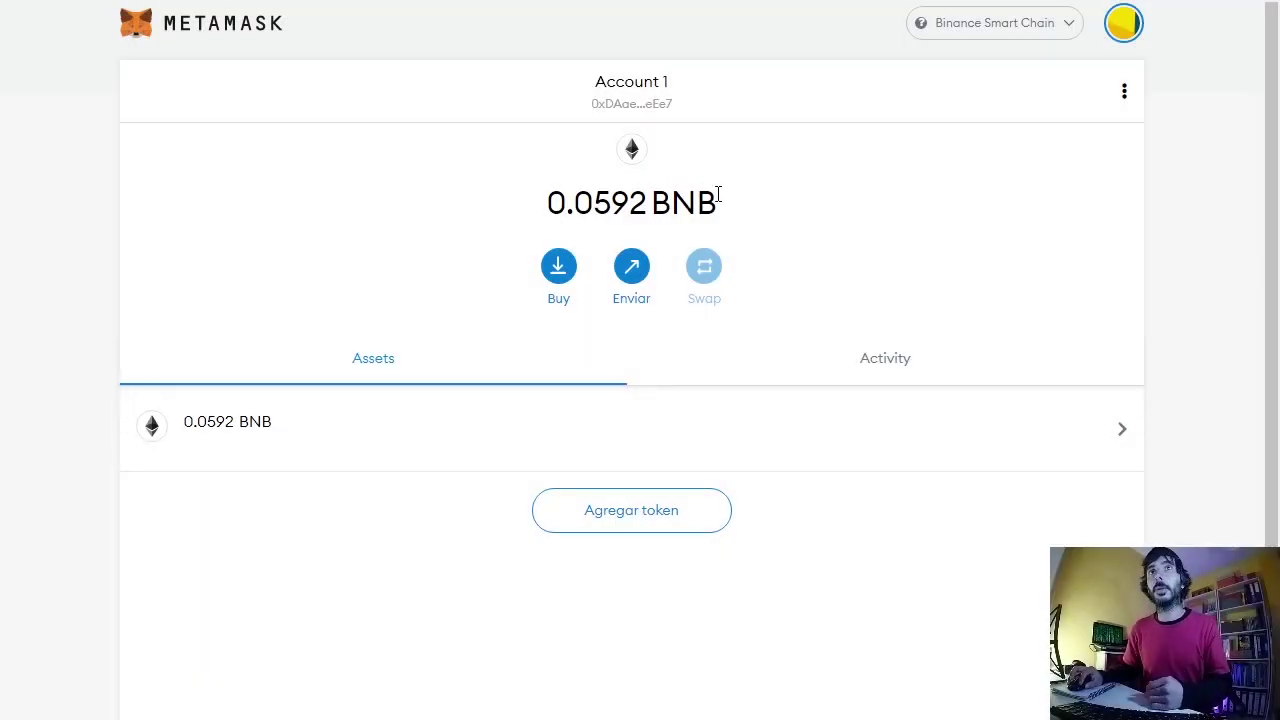
Switch to MetaMask and check the BNB balance of Account 1.
left_click_drag(718, 194, 548, 198)
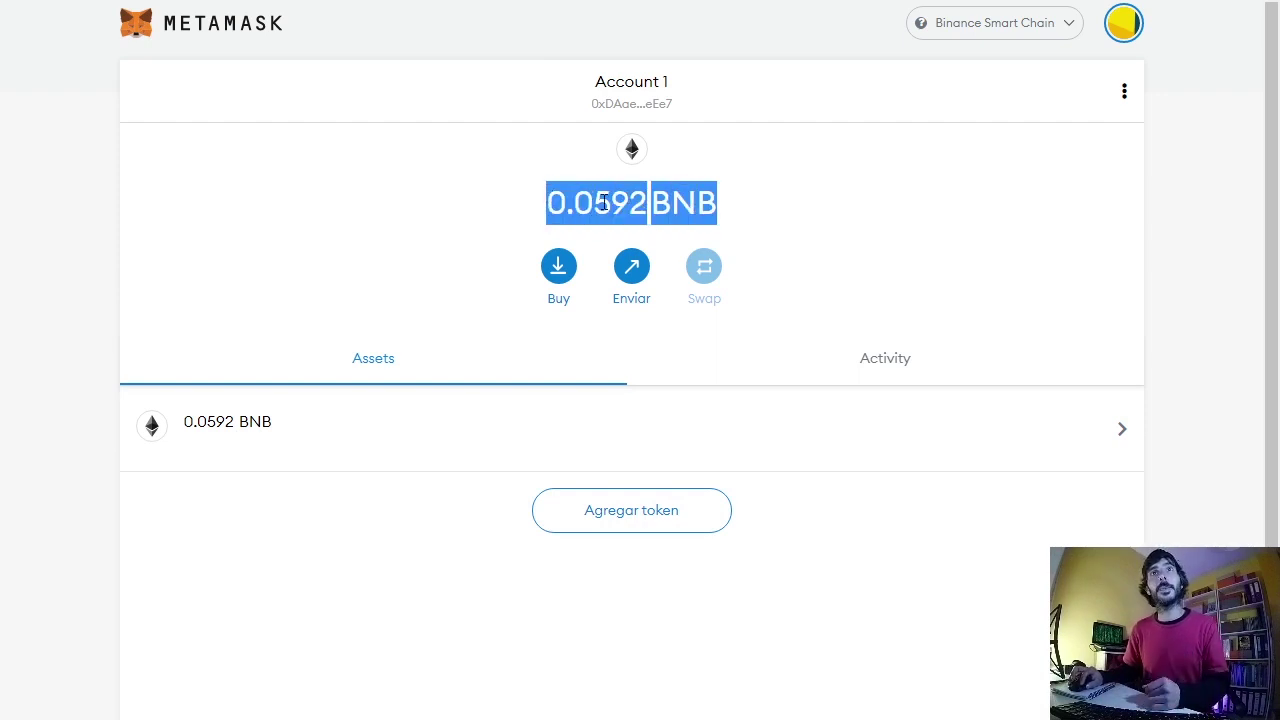
left_click(638, 199)
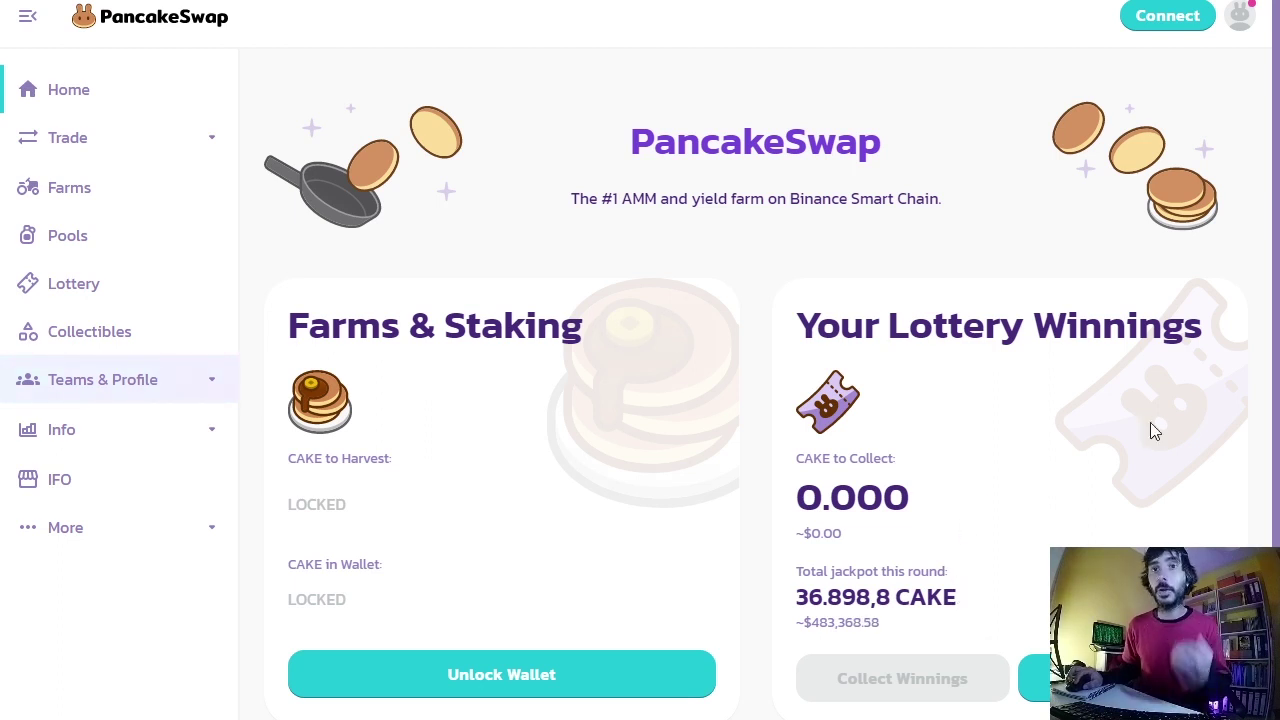
Connect the MetaMask wallet's Account 1 to PancakeSwap and approve the connection.
left_click(1168, 16)
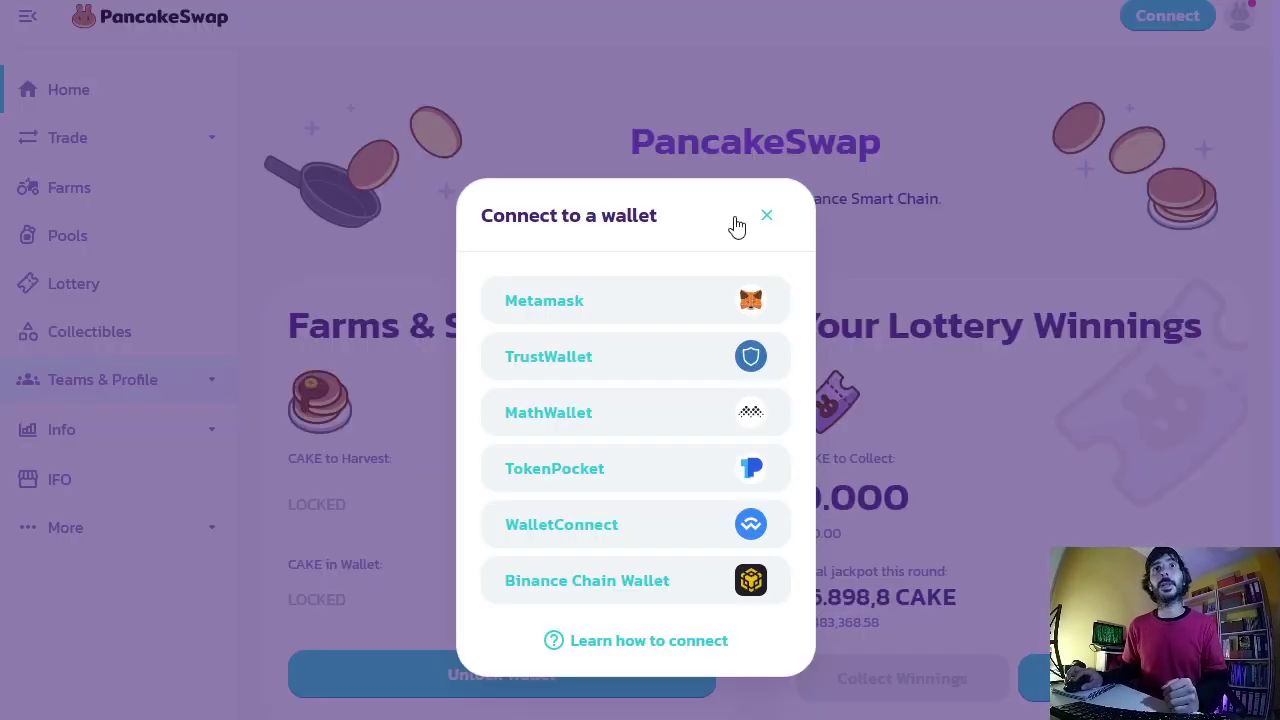
left_click(579, 300)
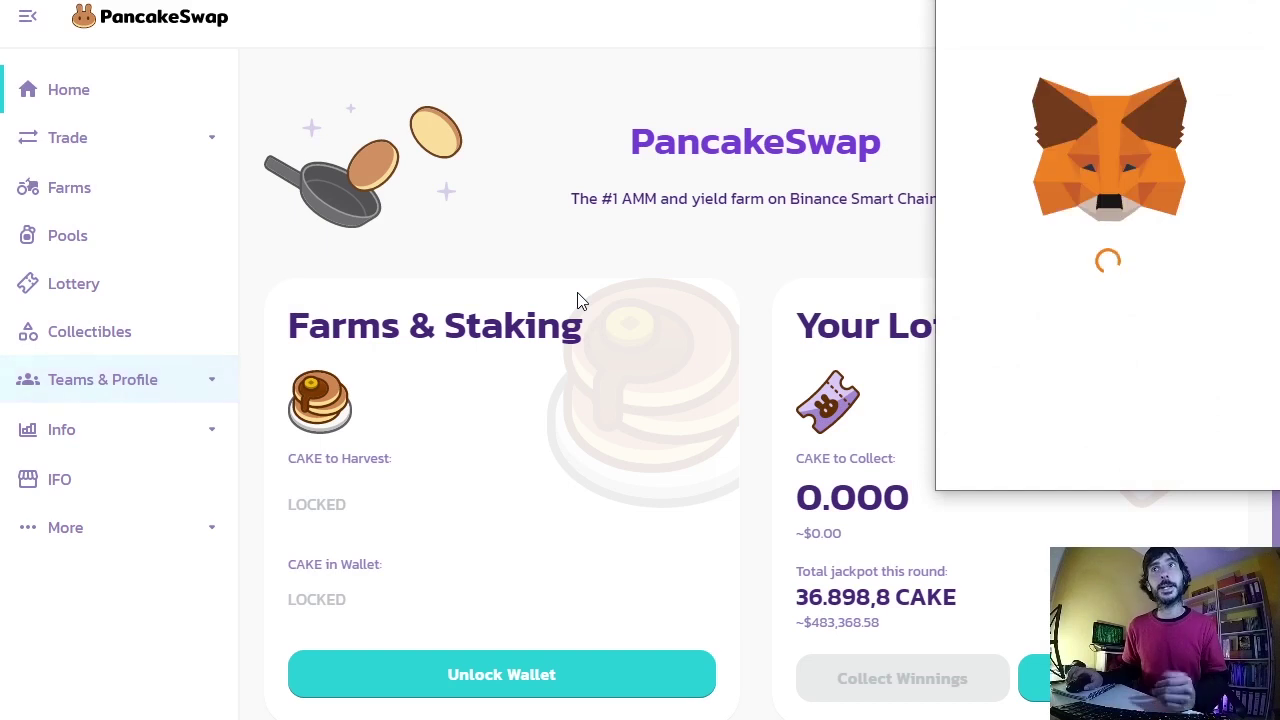
left_click(1199, 456)
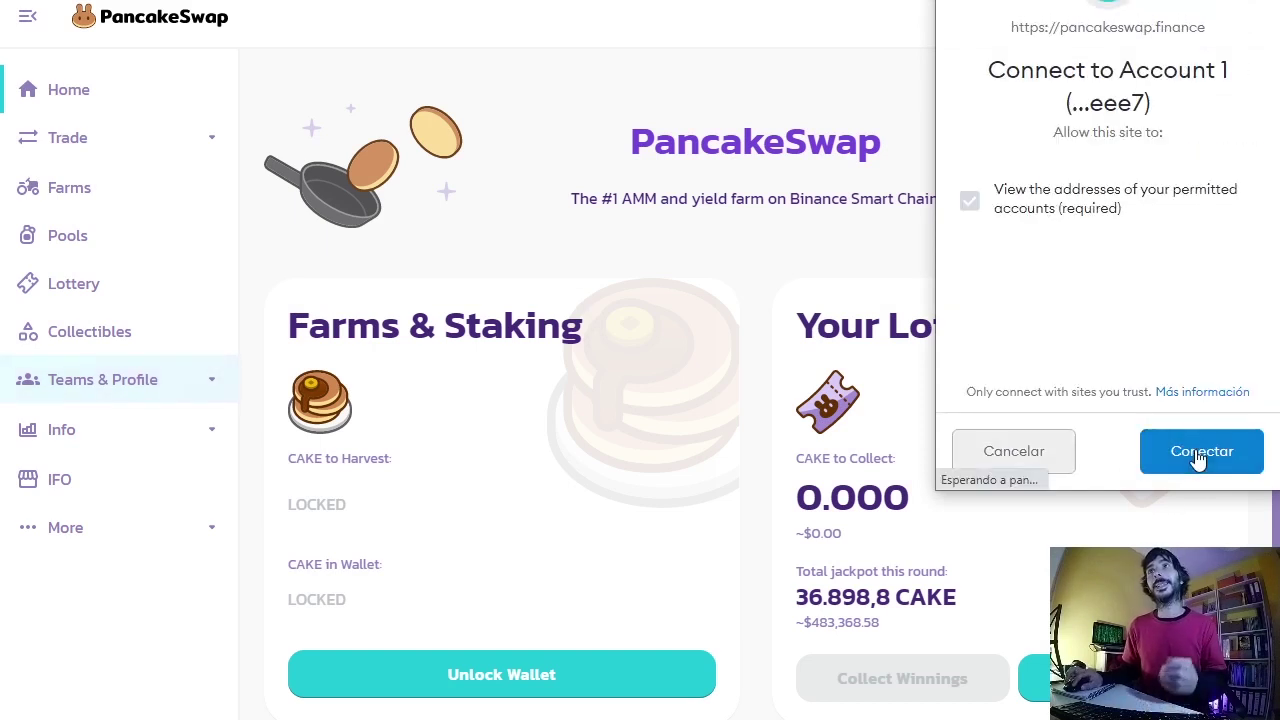
left_click(1199, 456)
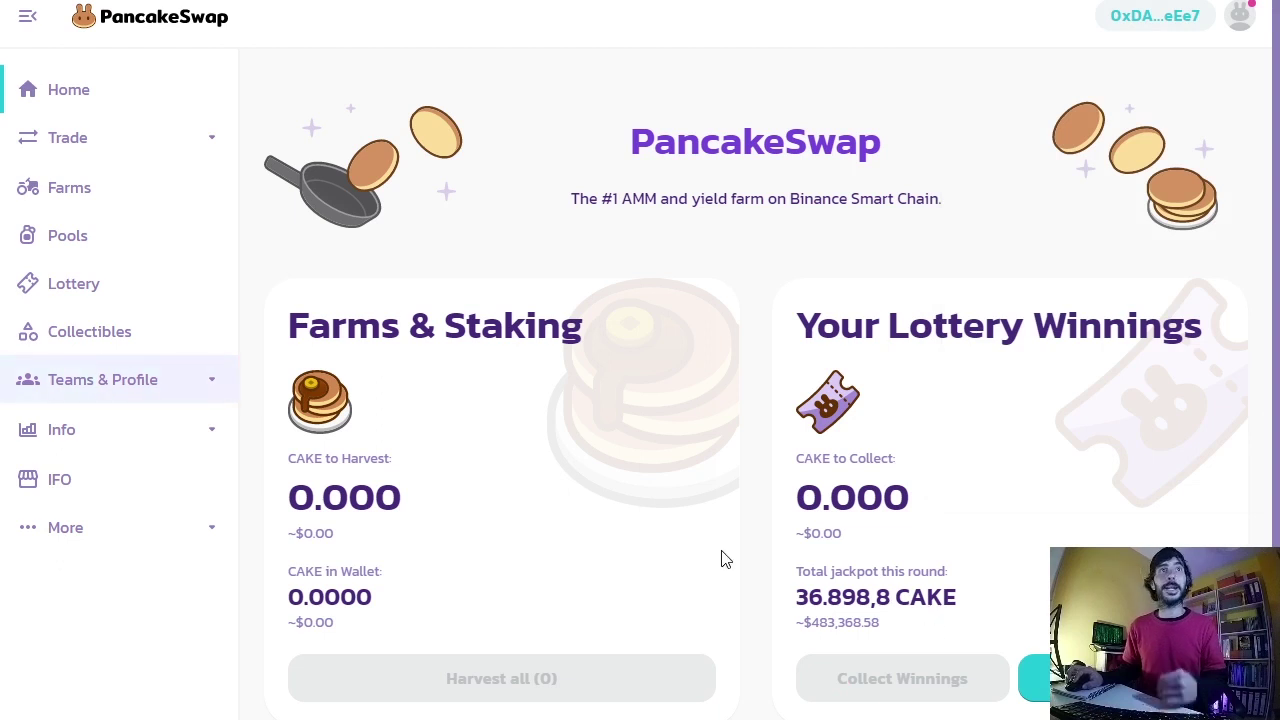
Go to the token exchange and choose CAKE as the token to receive for BNB.
left_click(160, 141)
left_click(143, 179)
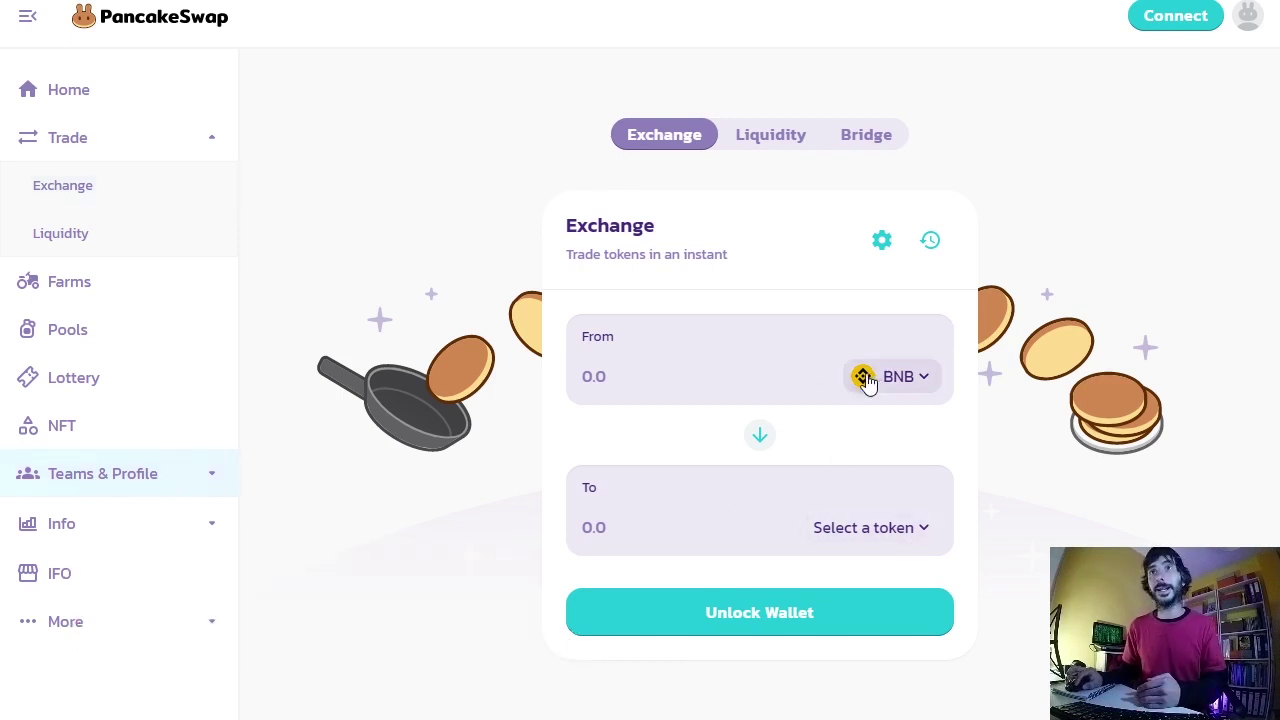
left_click(892, 532)
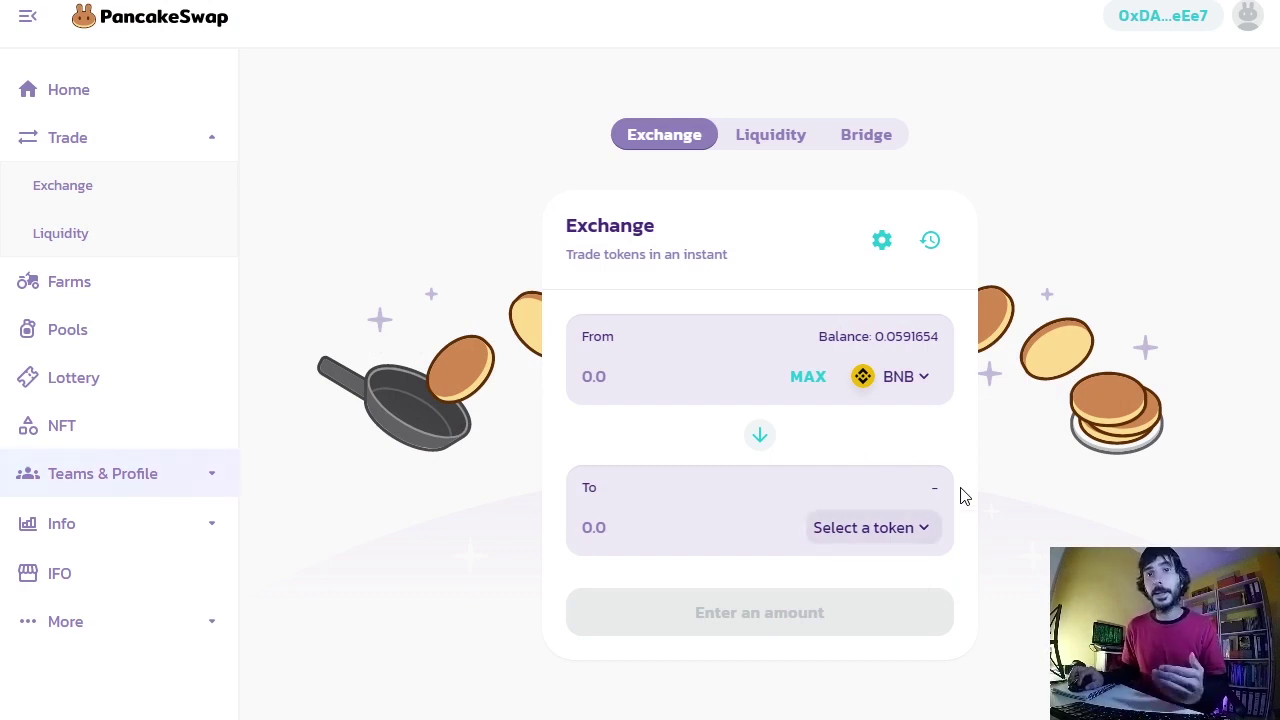
left_click(911, 536)
type("cak")
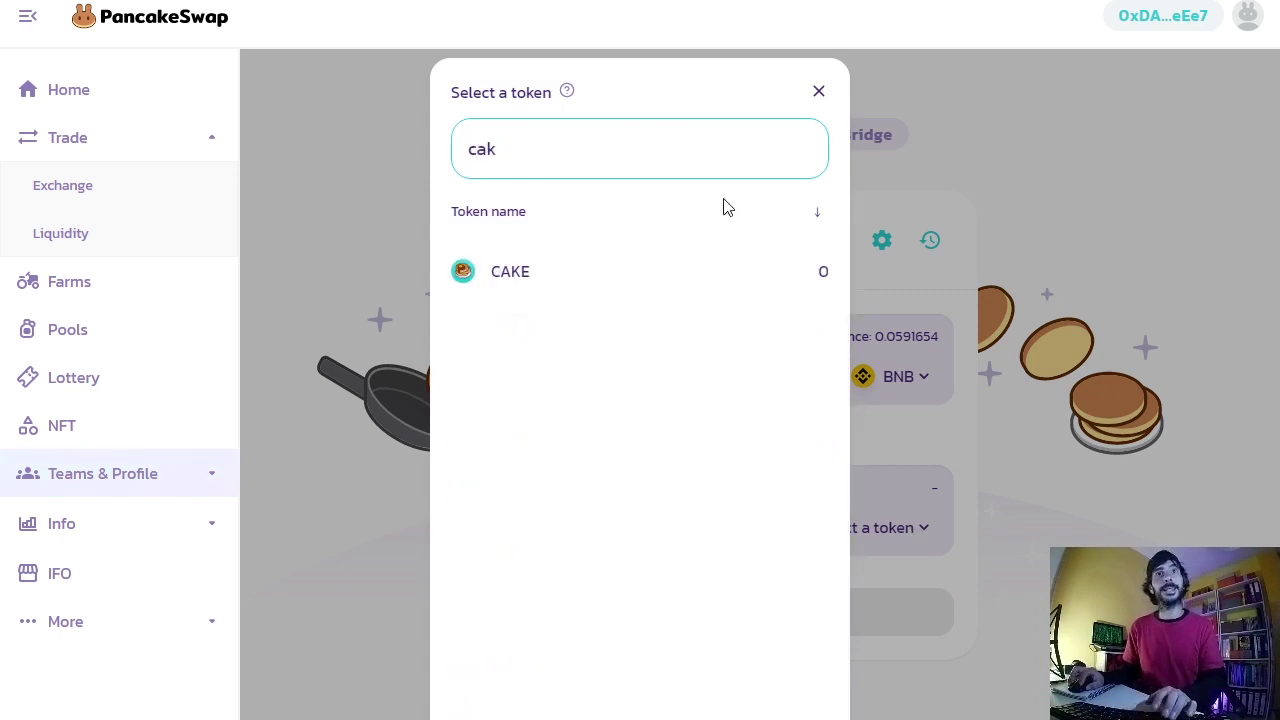
left_click(640, 274)
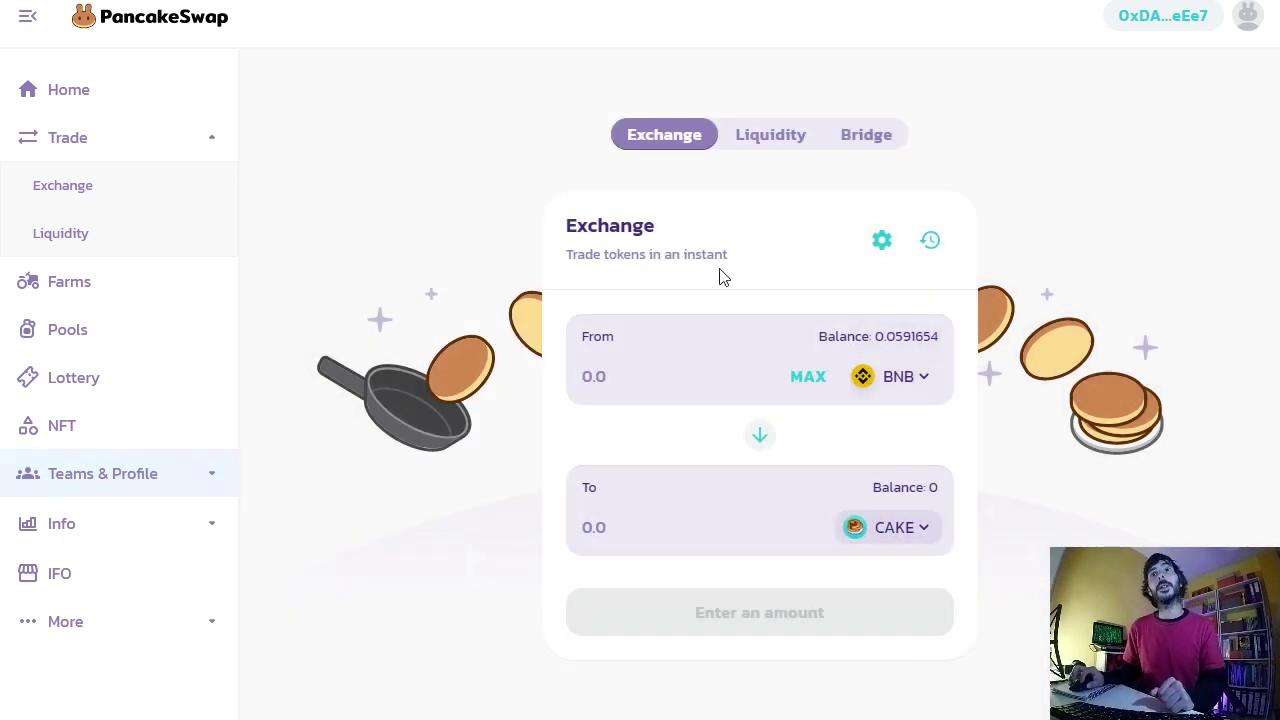
Swap 0.01 BNB for CAKE and approve the transaction in MetaMask after reviewing the gas fee.
left_click(667, 378)
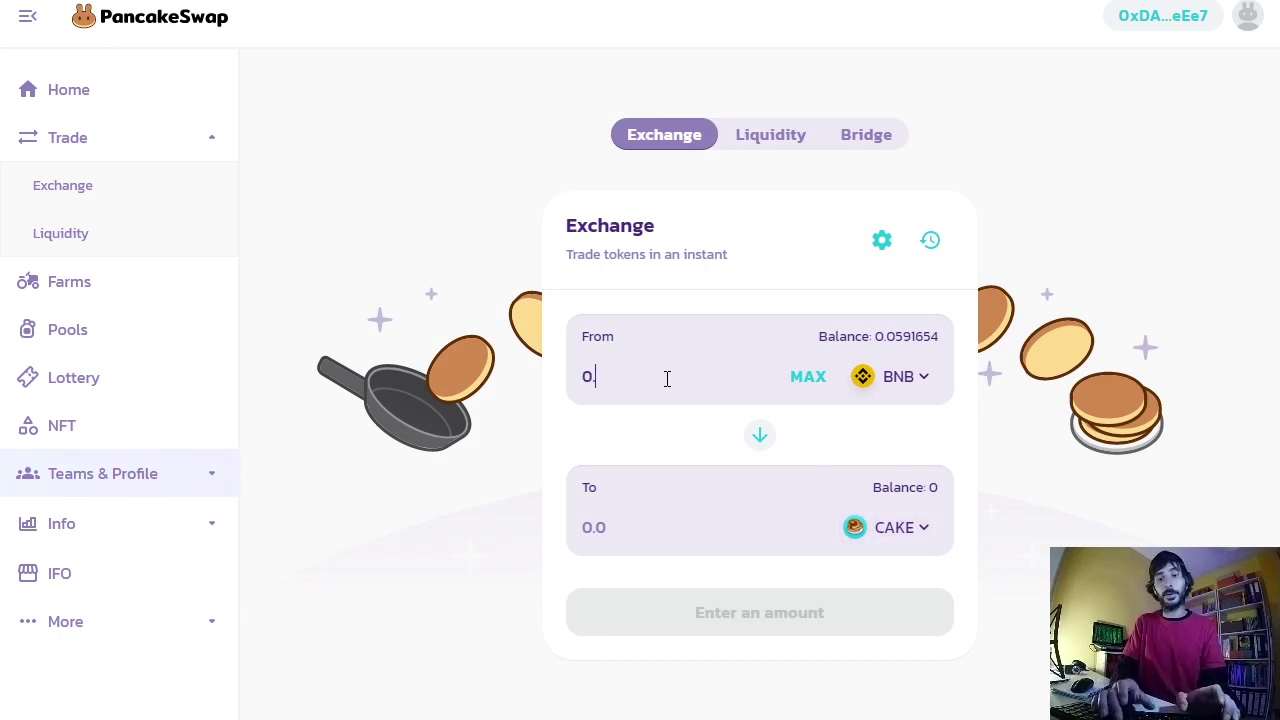
type("0.01")
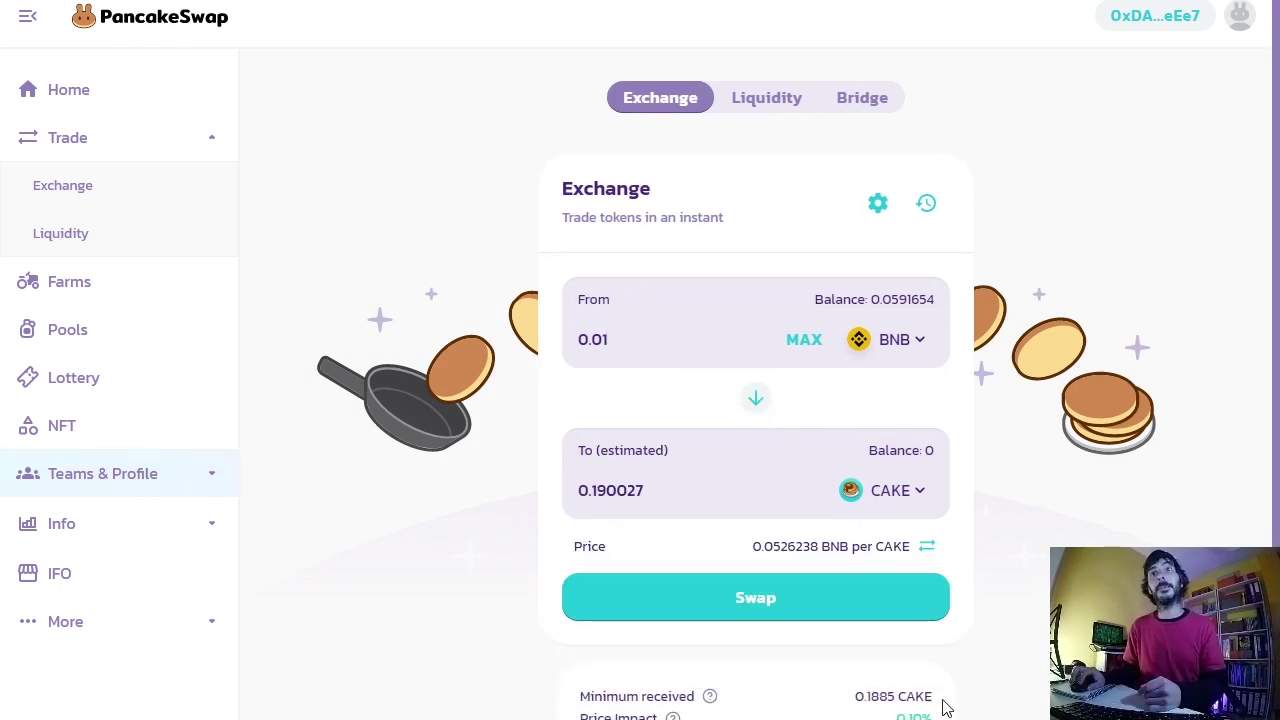
left_click(826, 610)
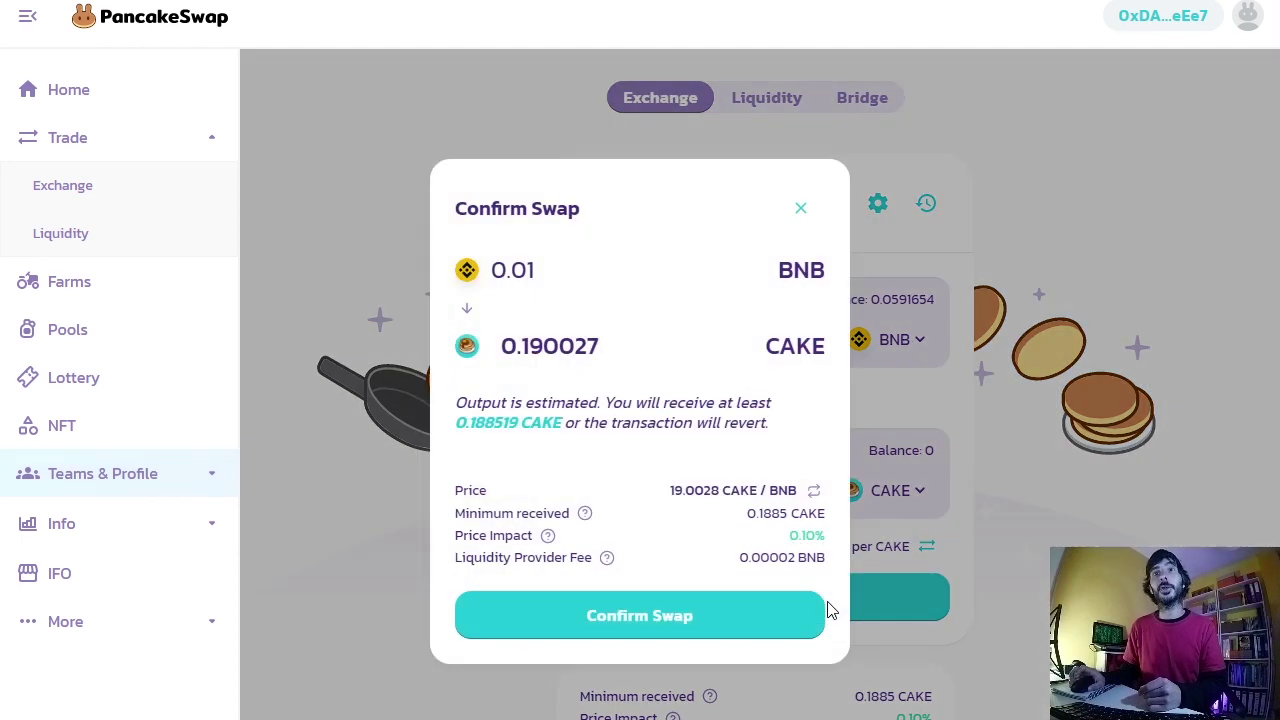
left_click(749, 616)
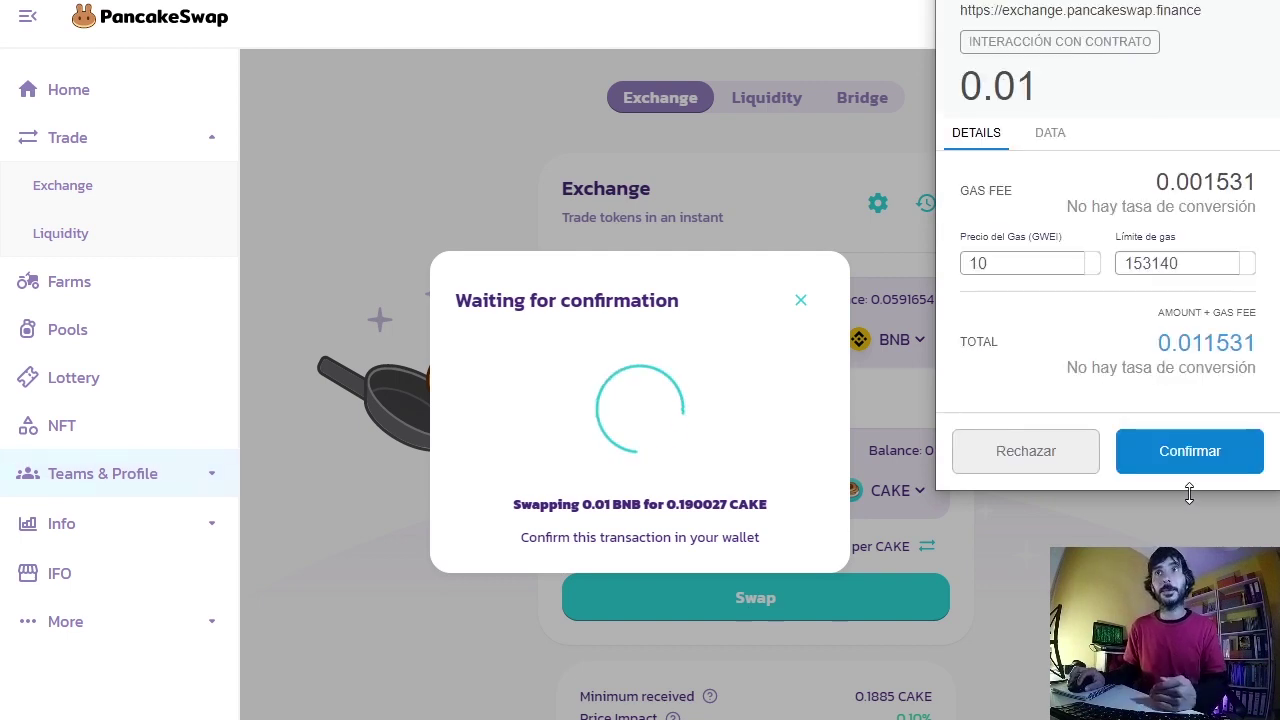
left_click_drag(1160, 184, 1262, 192)
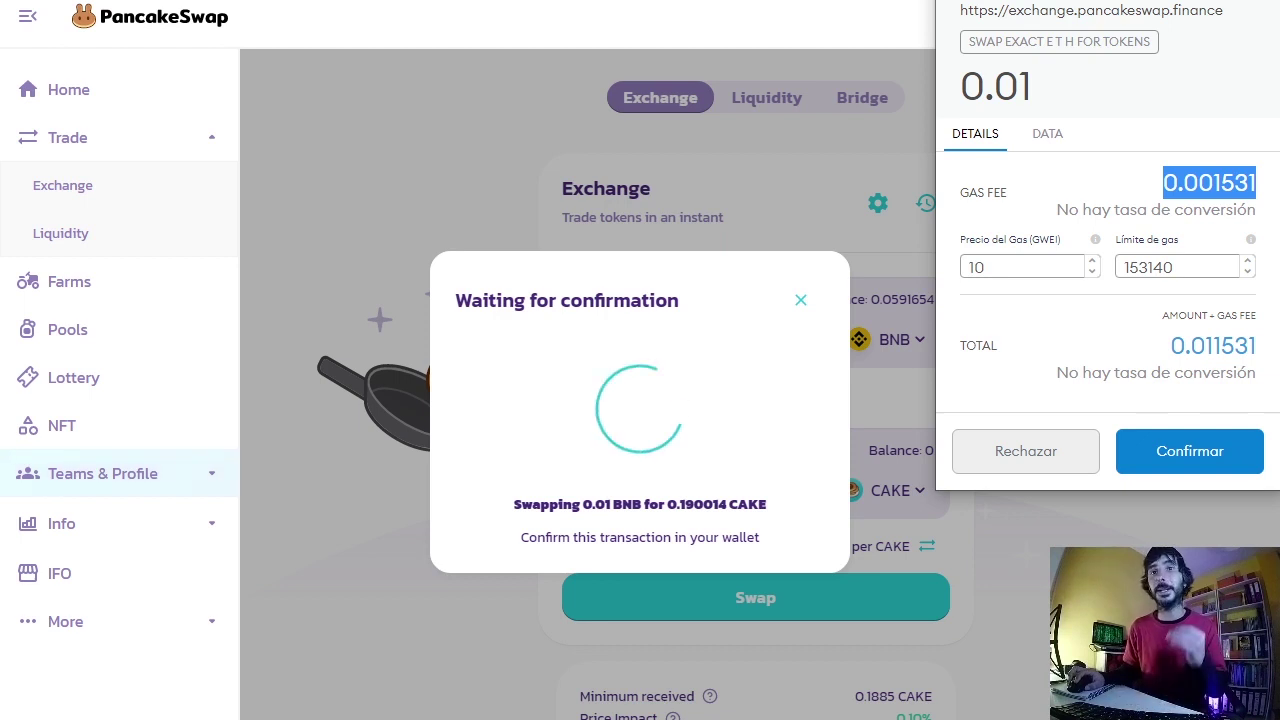
left_click(1195, 452)
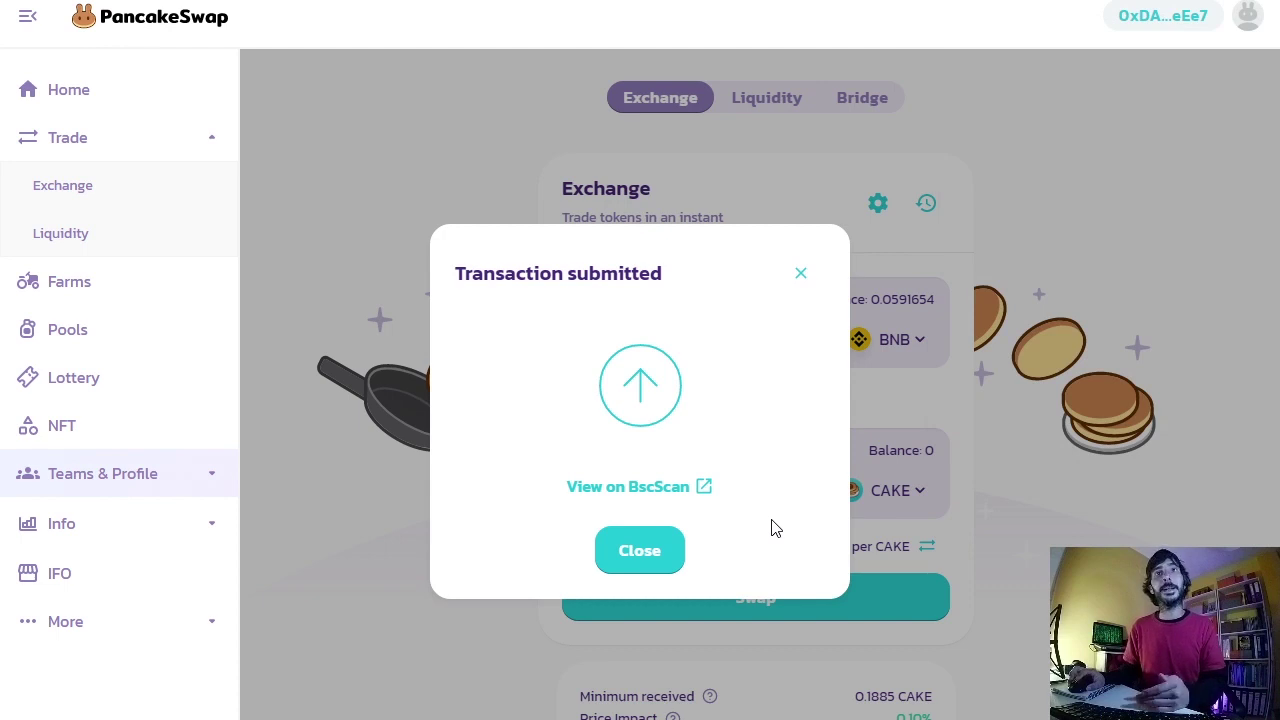
left_click(655, 558)
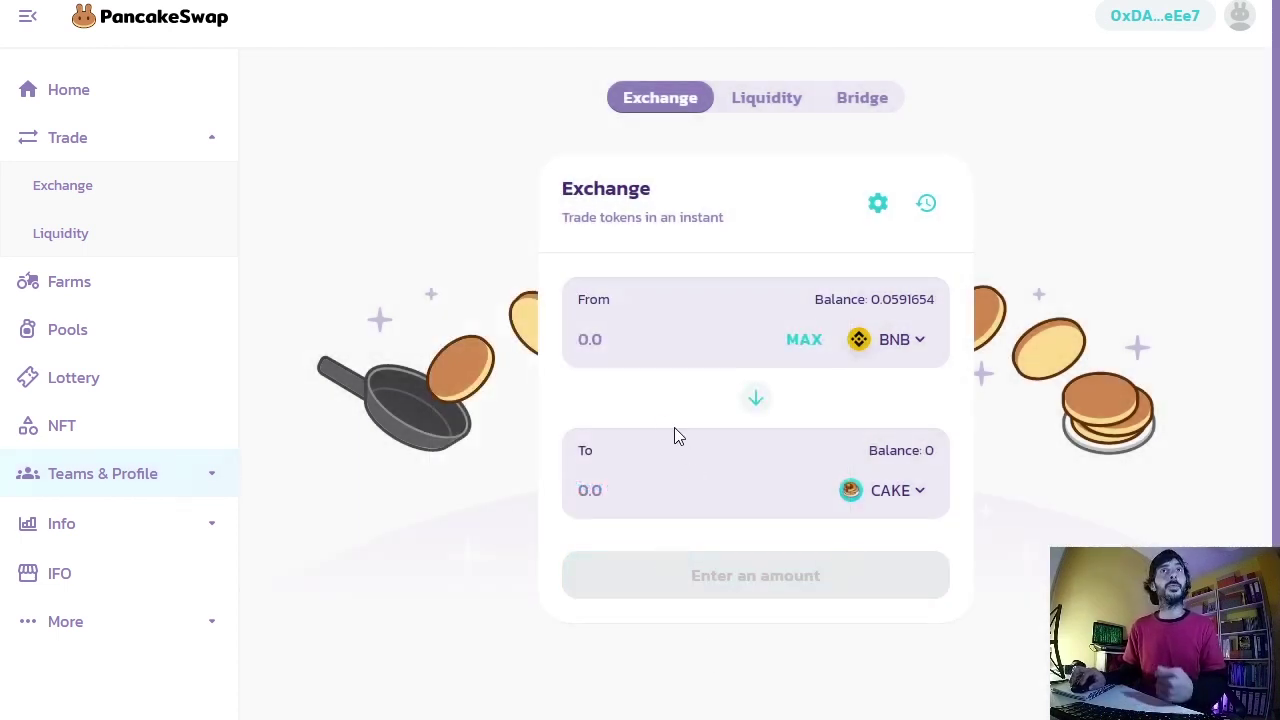
Switch to MetaMask, refresh the wallet and search the tokens that can be added for "cake".
key("ctrl+Tab")
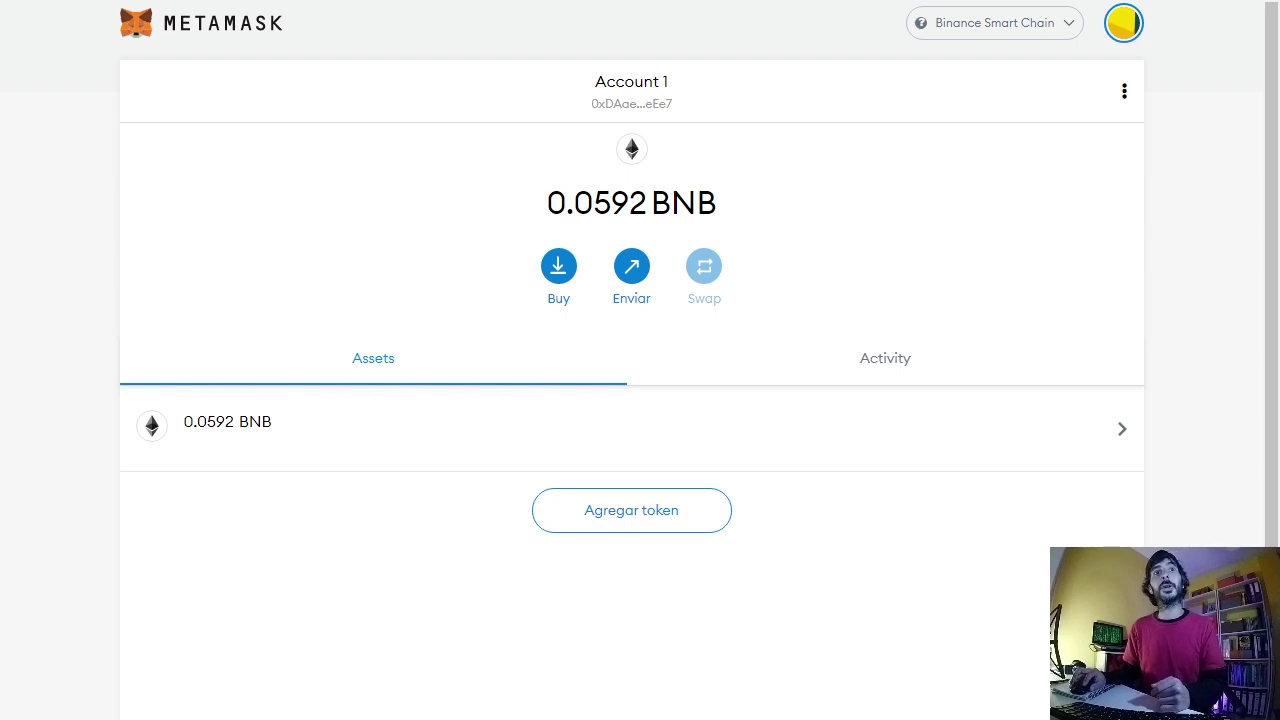
key("F5")
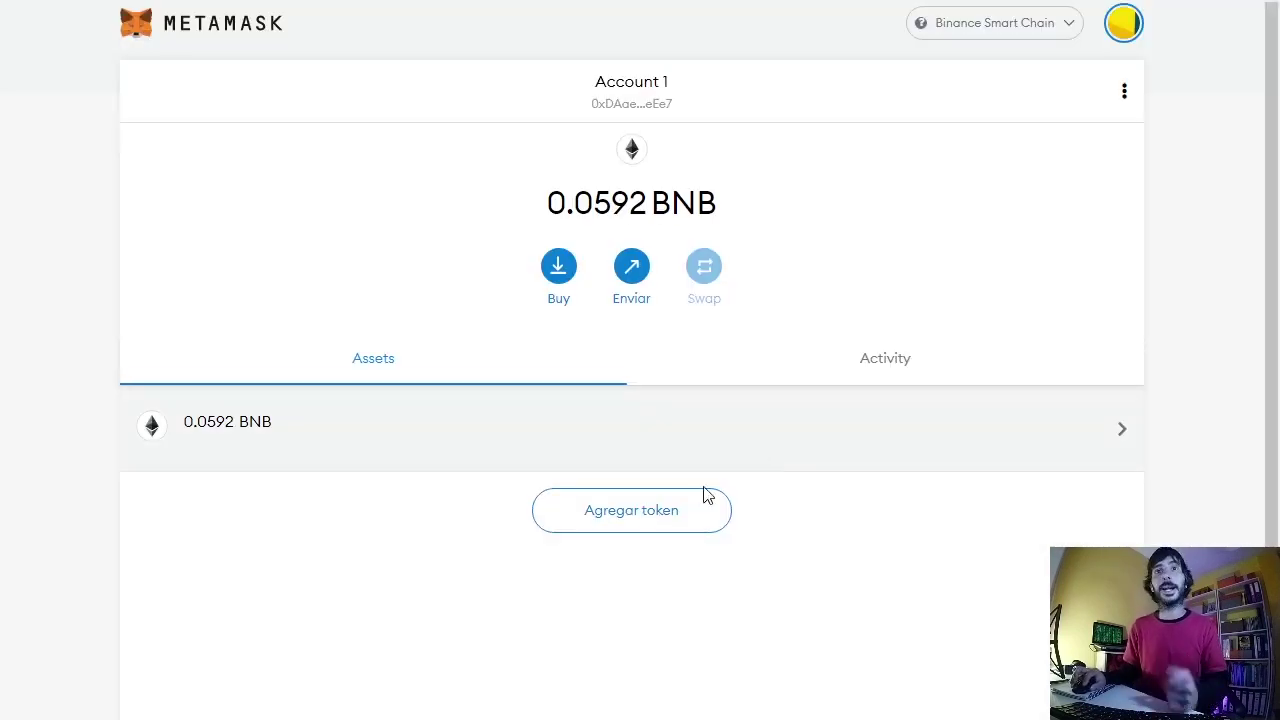
left_click(637, 528)
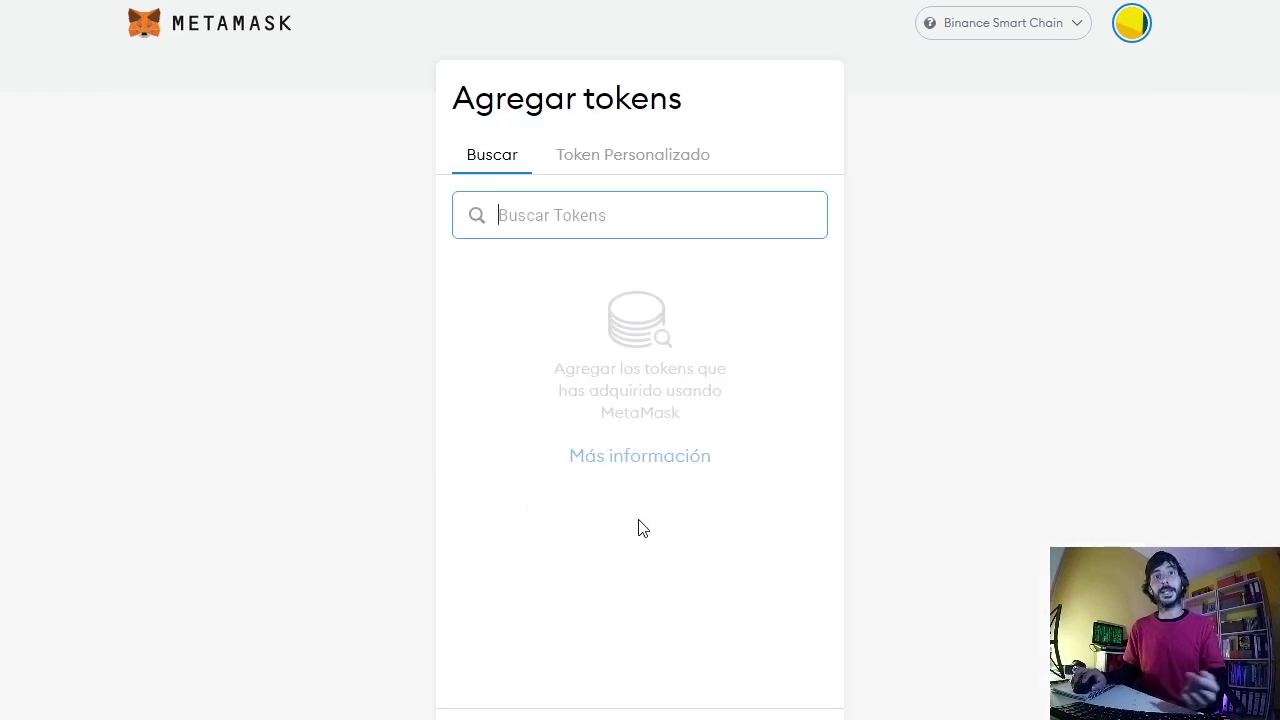
type("ca")
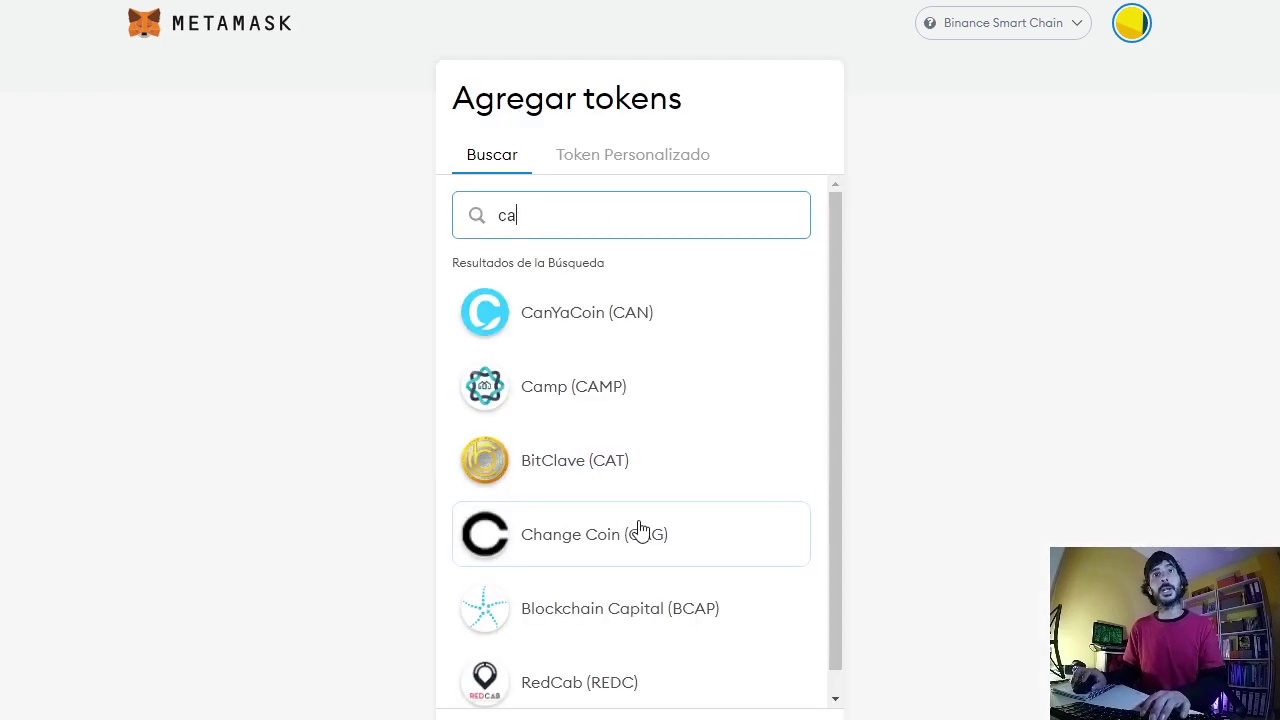
type("ke")
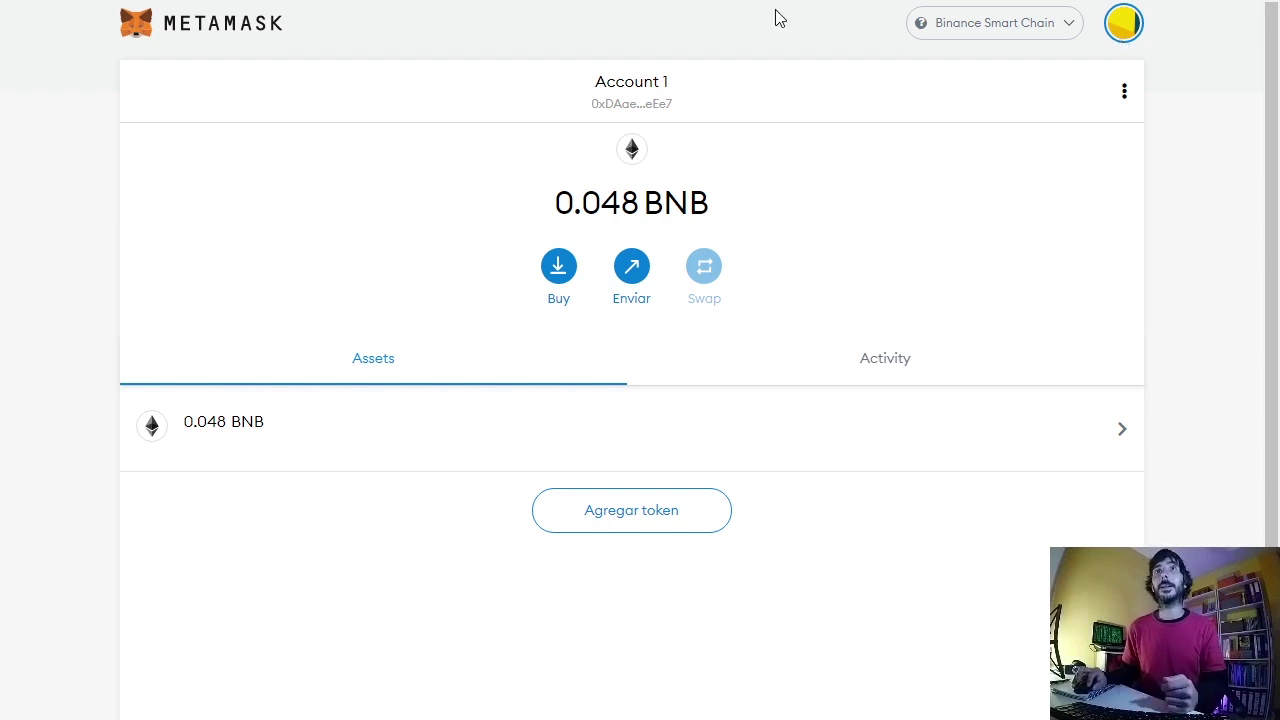
Open Account 1 in the BscScan explorer and check its BNB balance and BEP-20 token holdings.
left_click(1124, 98)
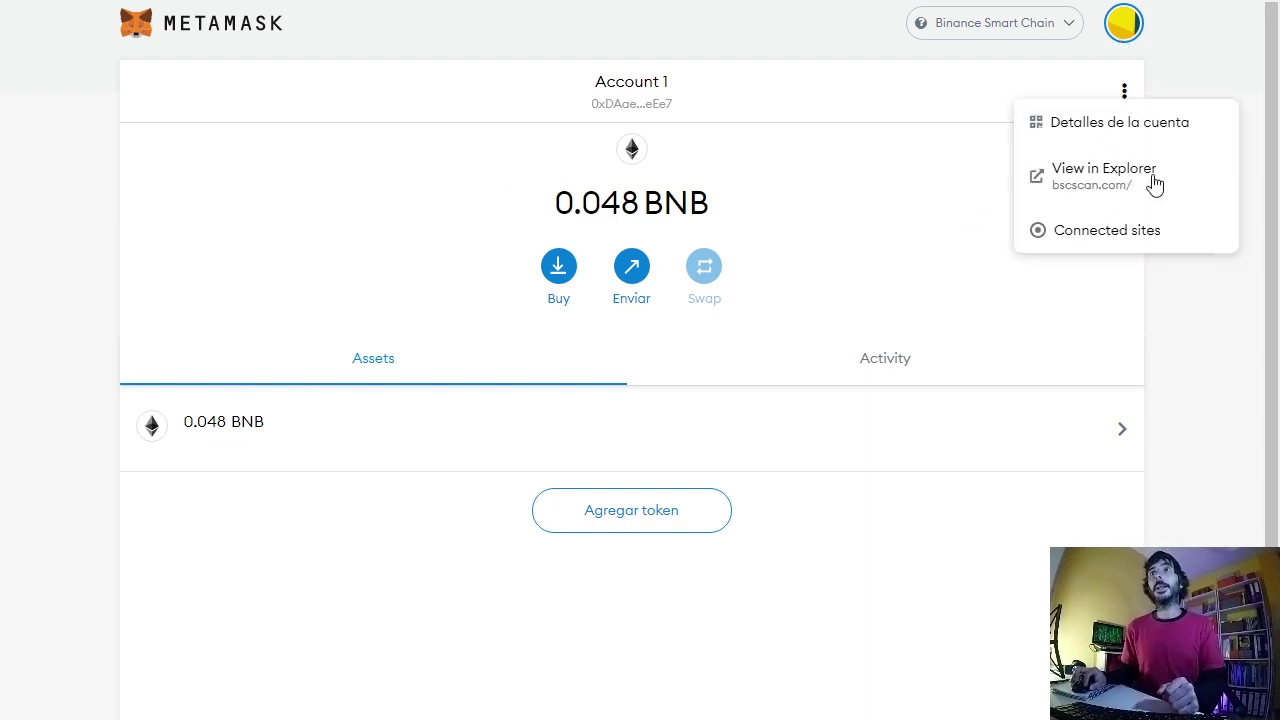
left_click(1103, 170)
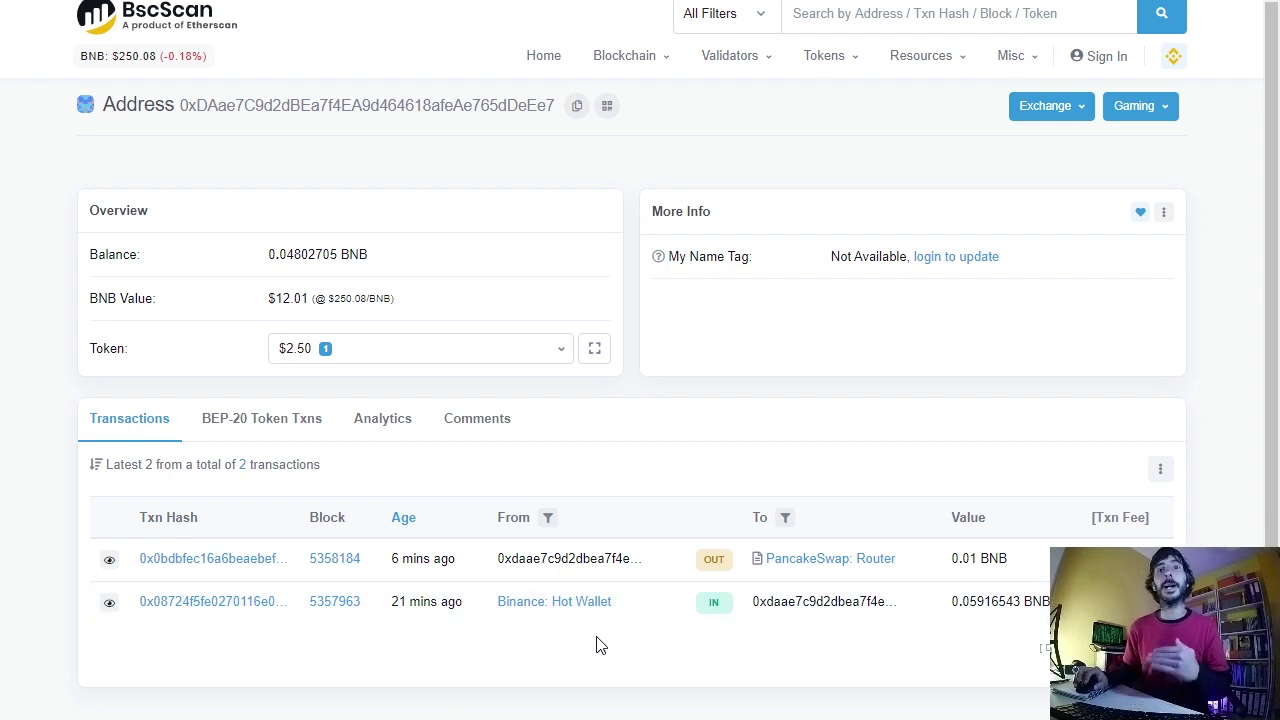
left_click(487, 358)
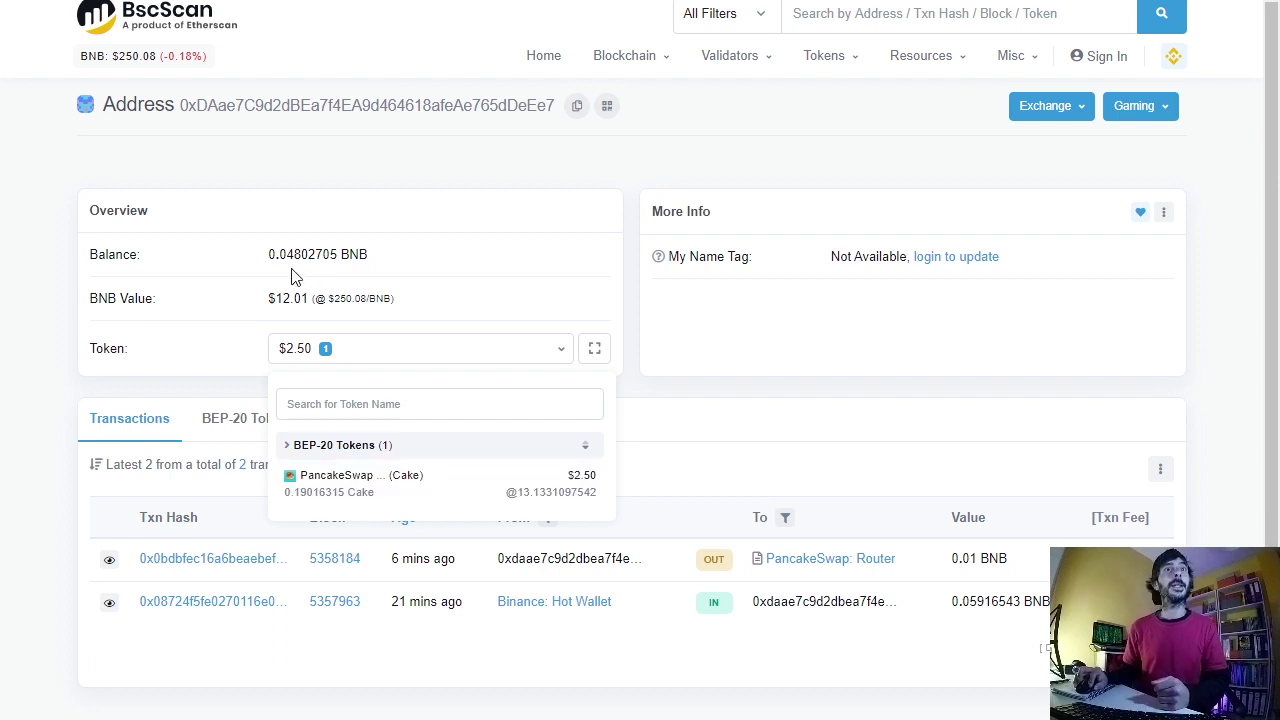
left_click_drag(270, 254, 409, 263)
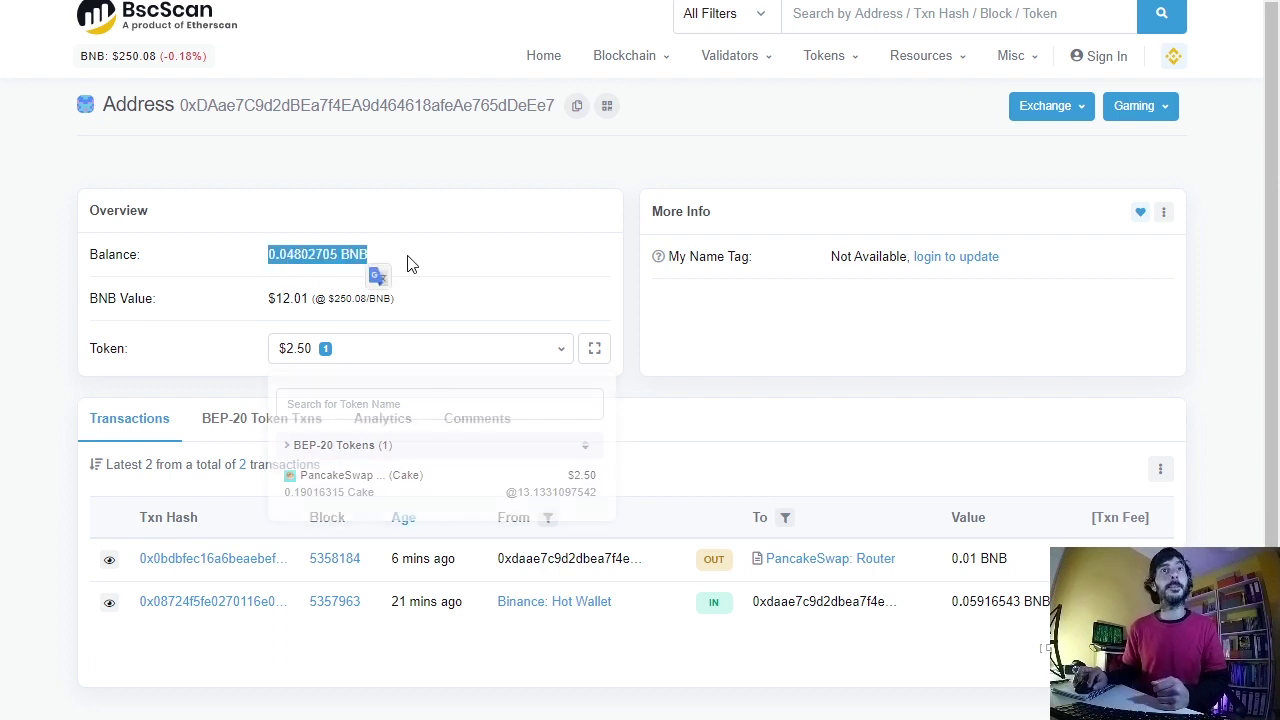
left_click(443, 263)
left_click(490, 357)
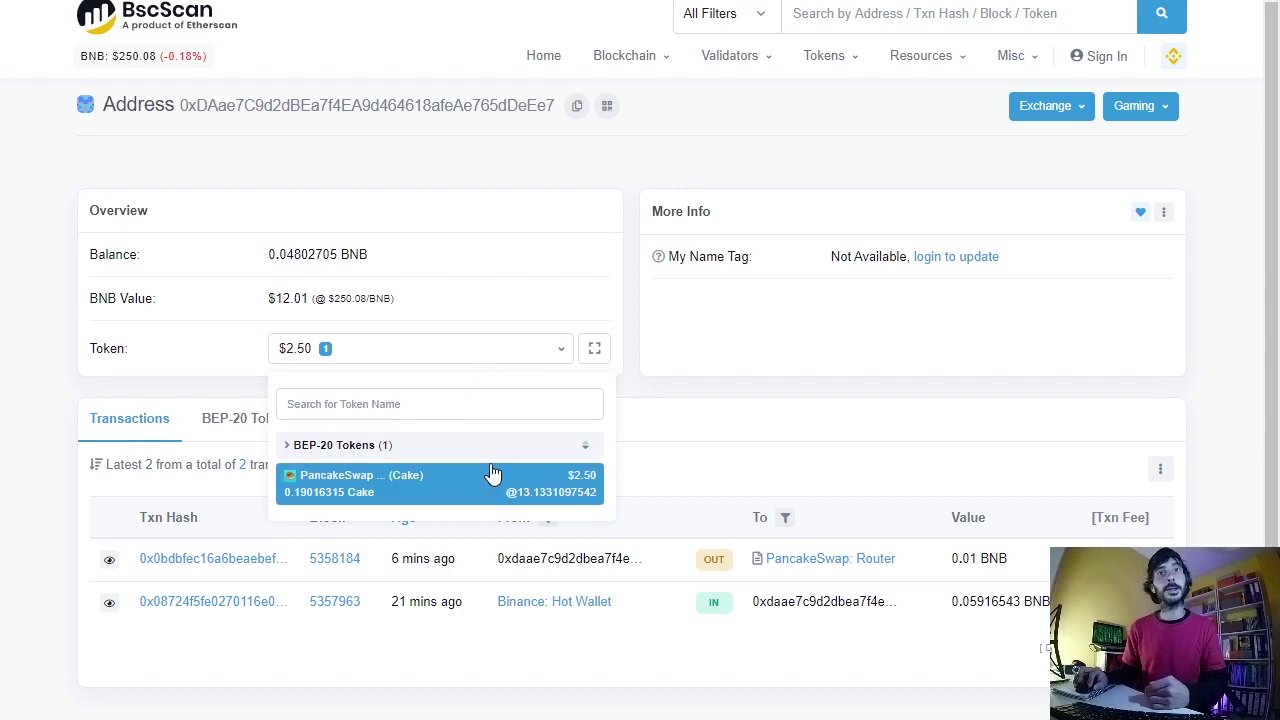
Open the custom token form in MetaMask and copy the PancakeSwap Token contract address from BscScan.
left_click(735, 454)
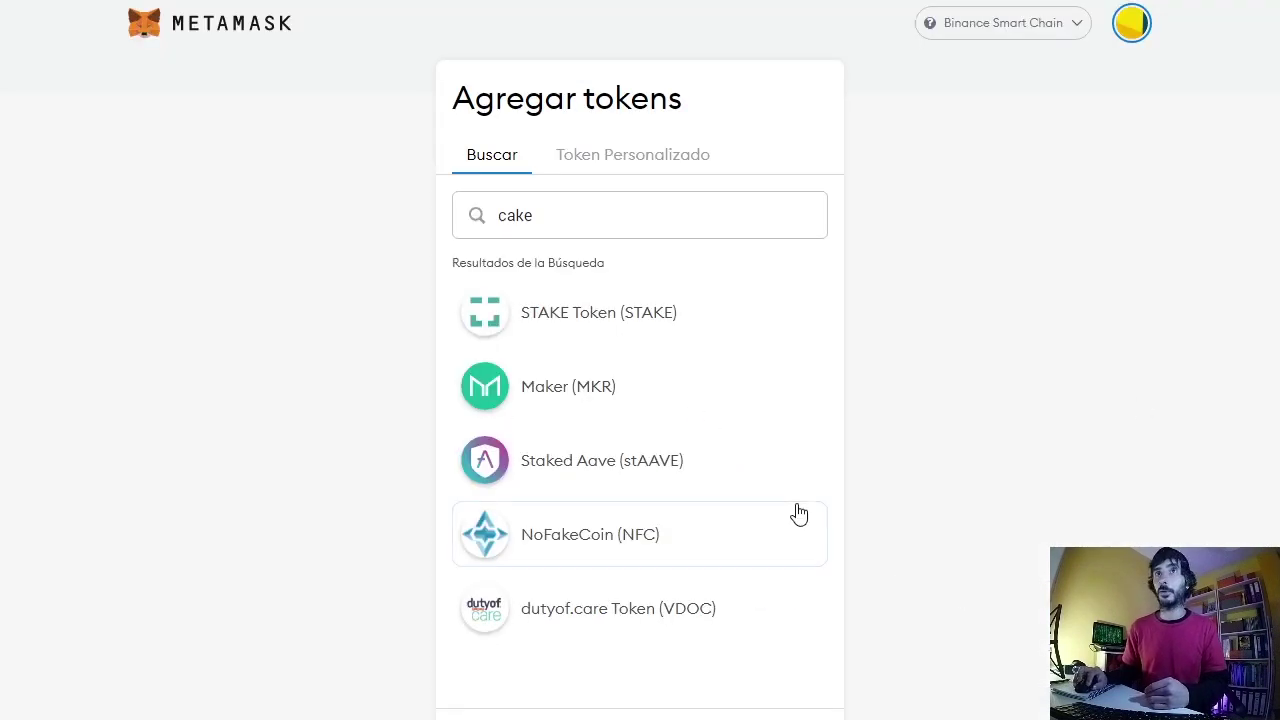
left_click(651, 158)
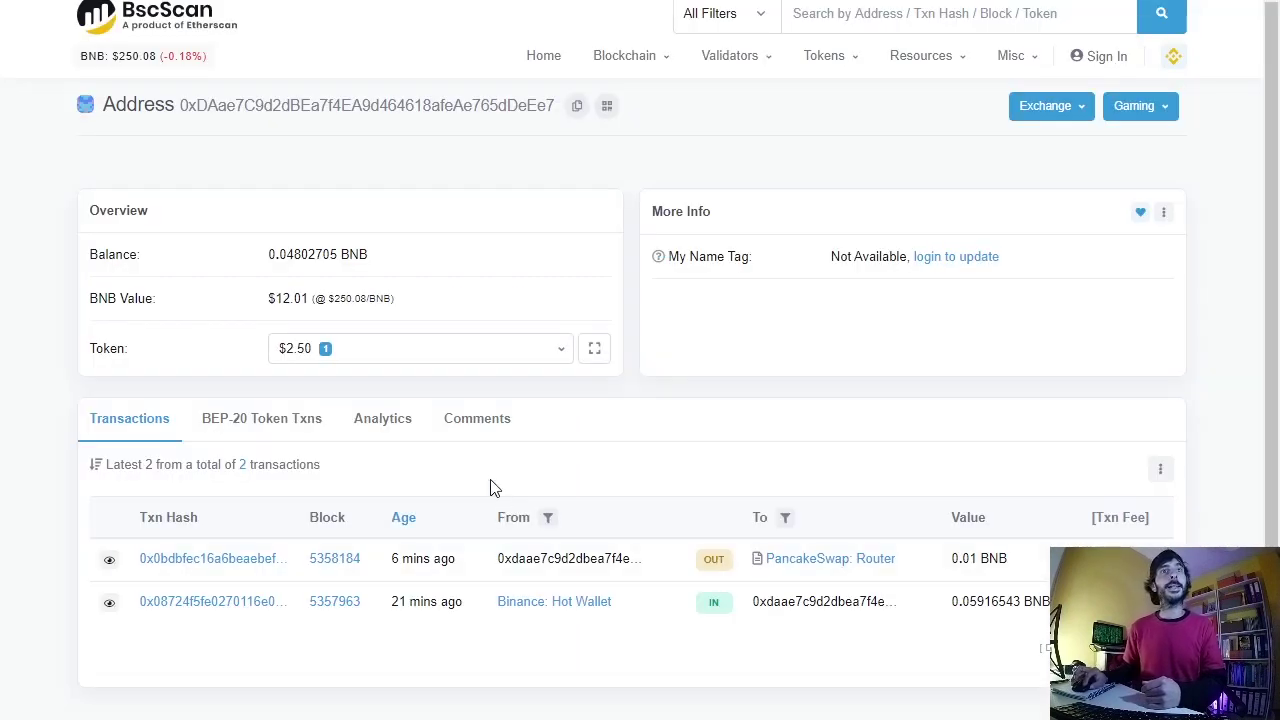
left_click(489, 356)
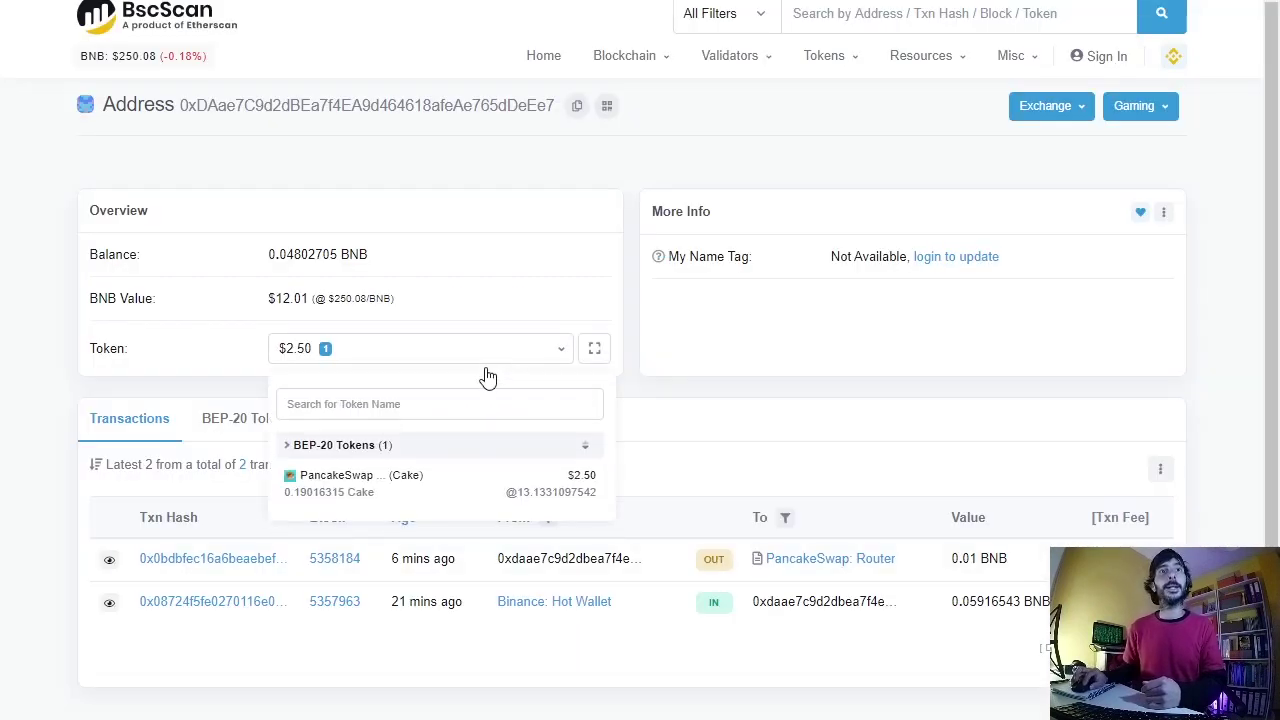
left_click(424, 484)
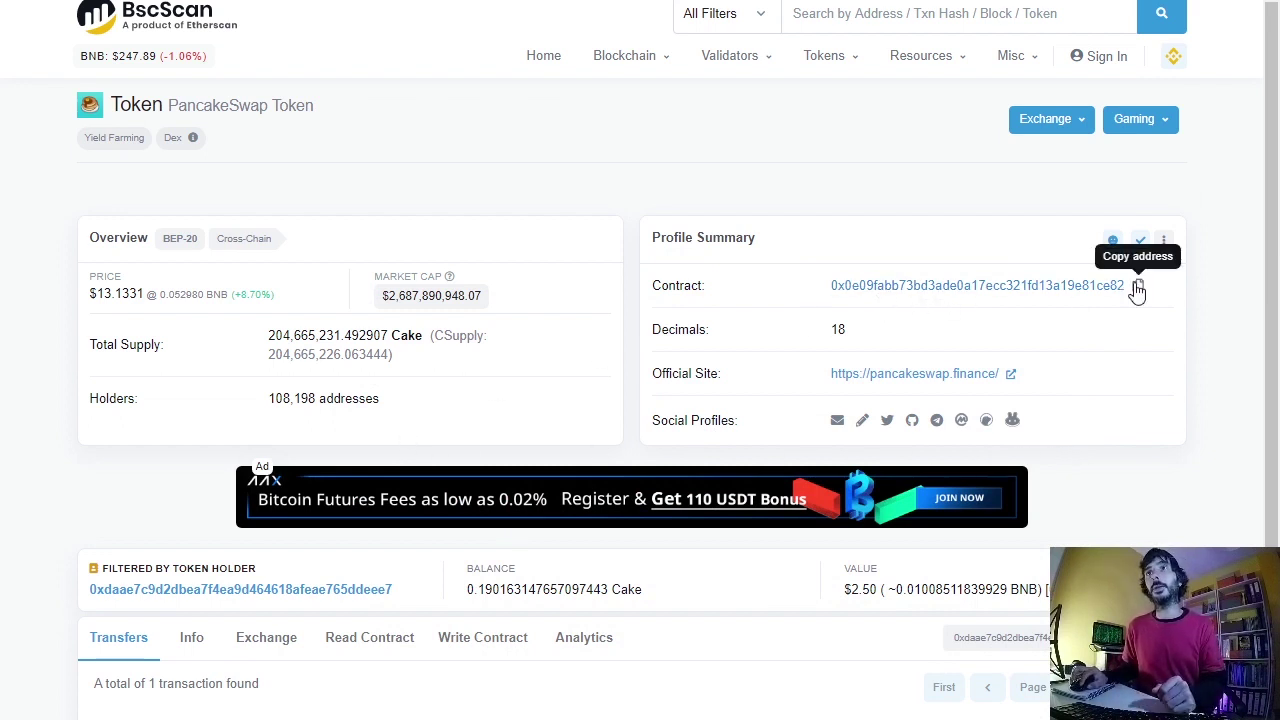
left_click(1137, 286)
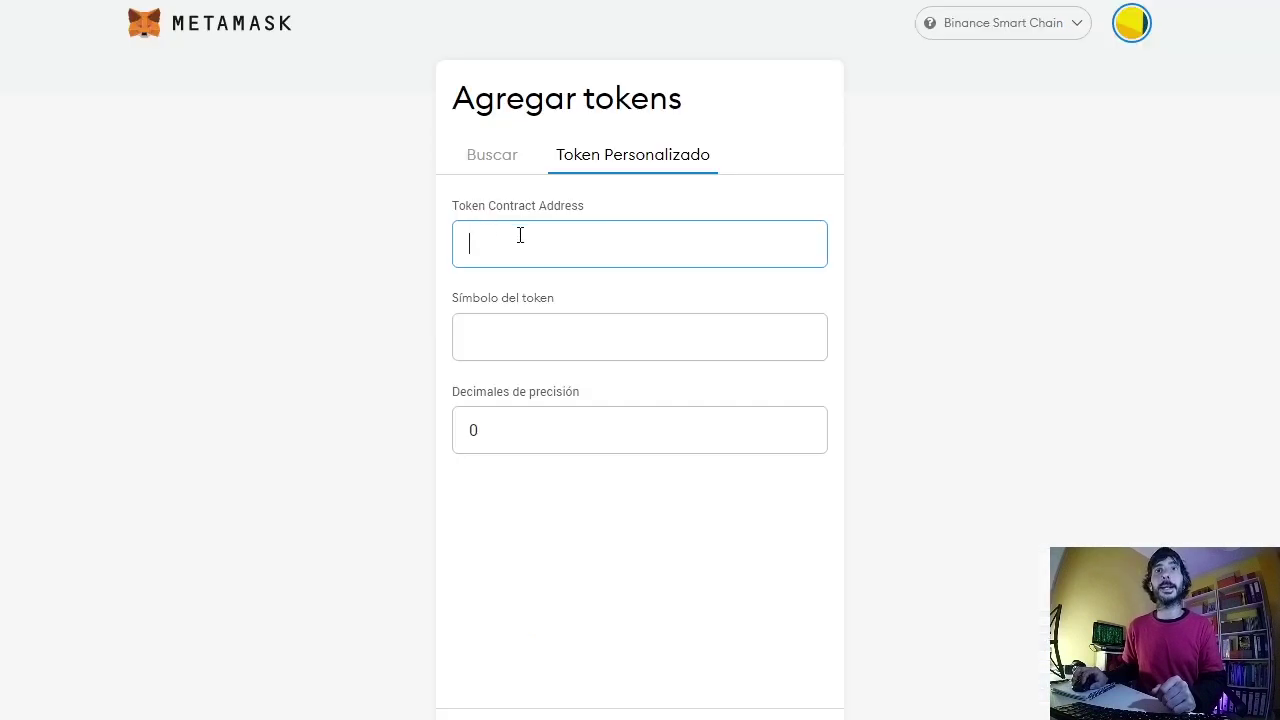
Paste the contract address into MetaMask's custom token form, add the Cake token and return to the Account 1 overview.
right_click(520, 235)
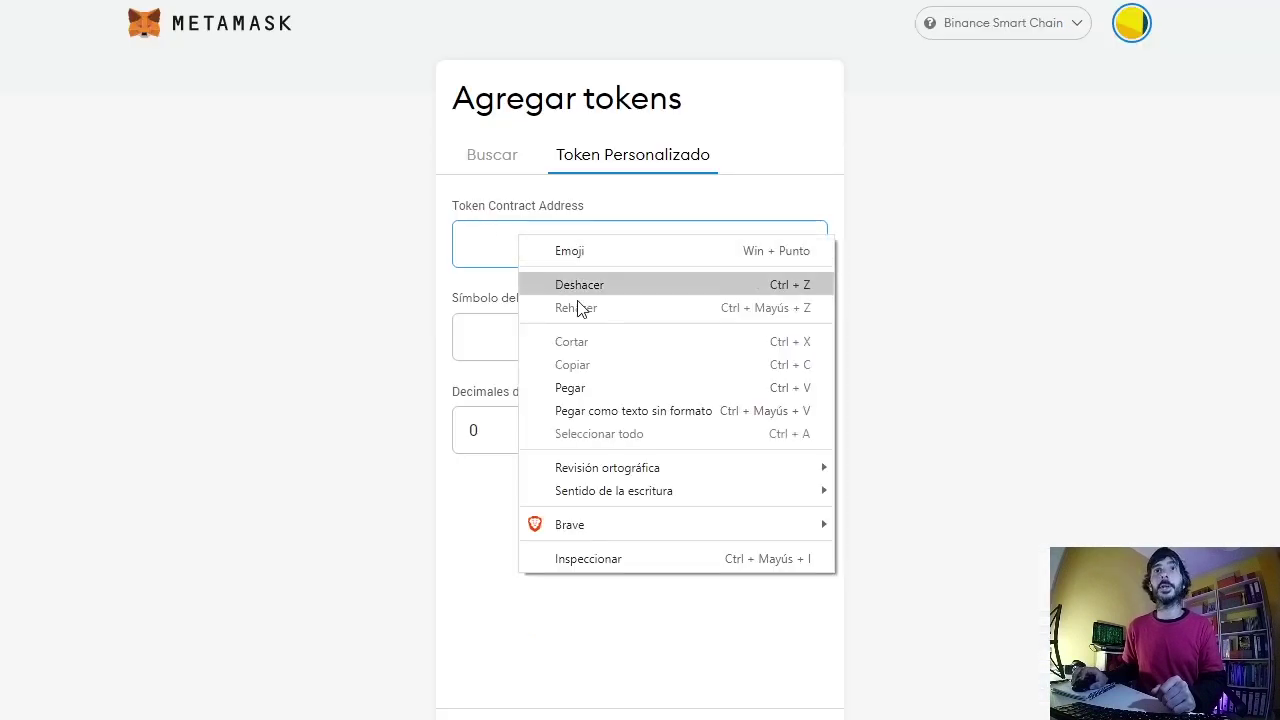
left_click(560, 389)
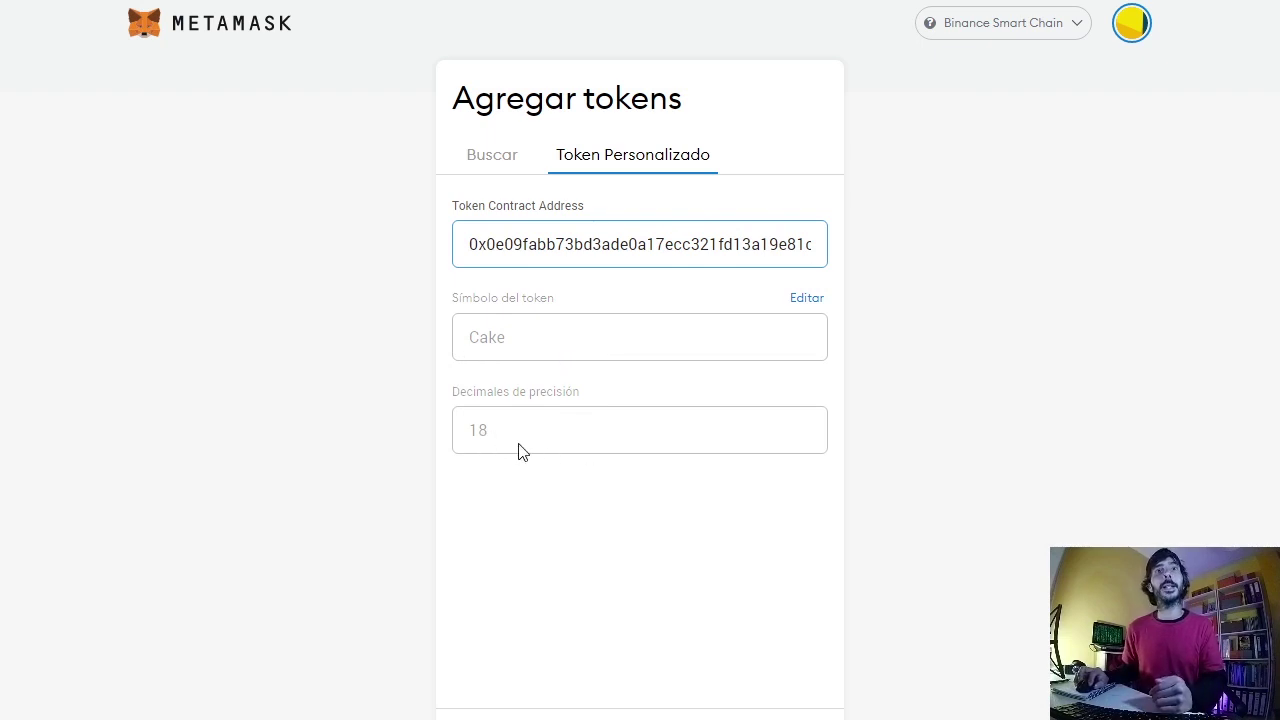
key("Return")
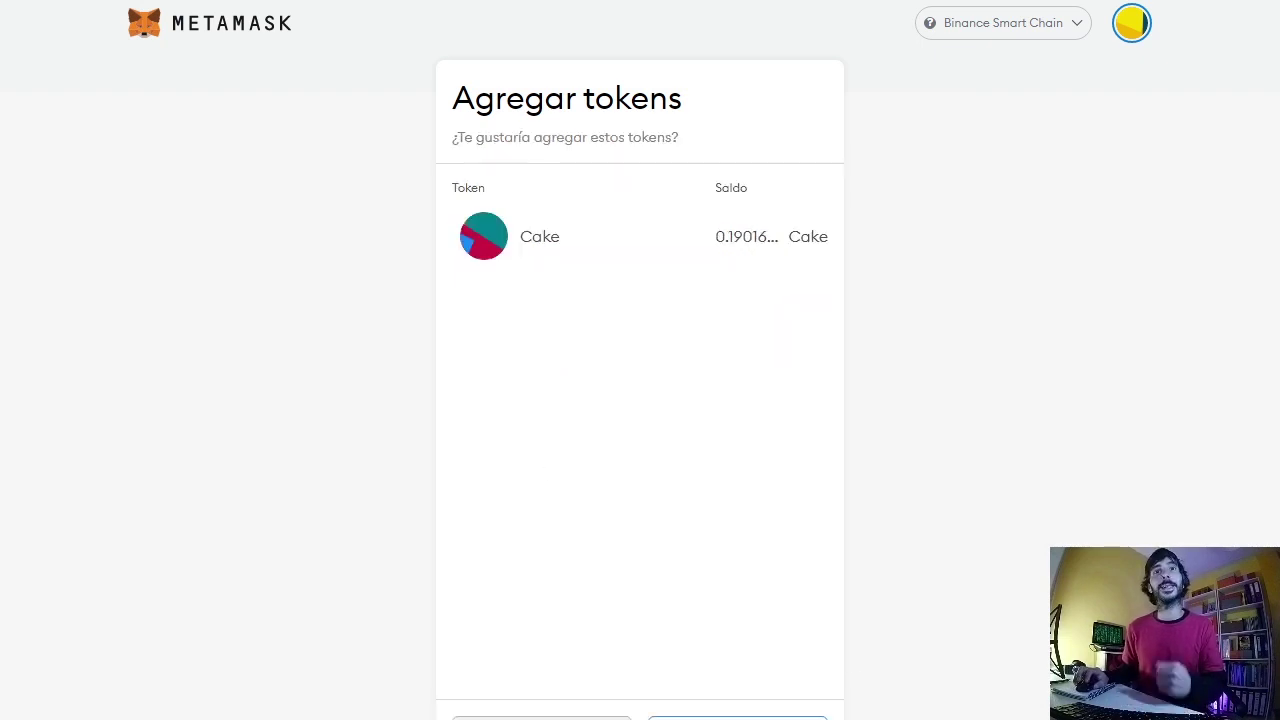
key("Return")
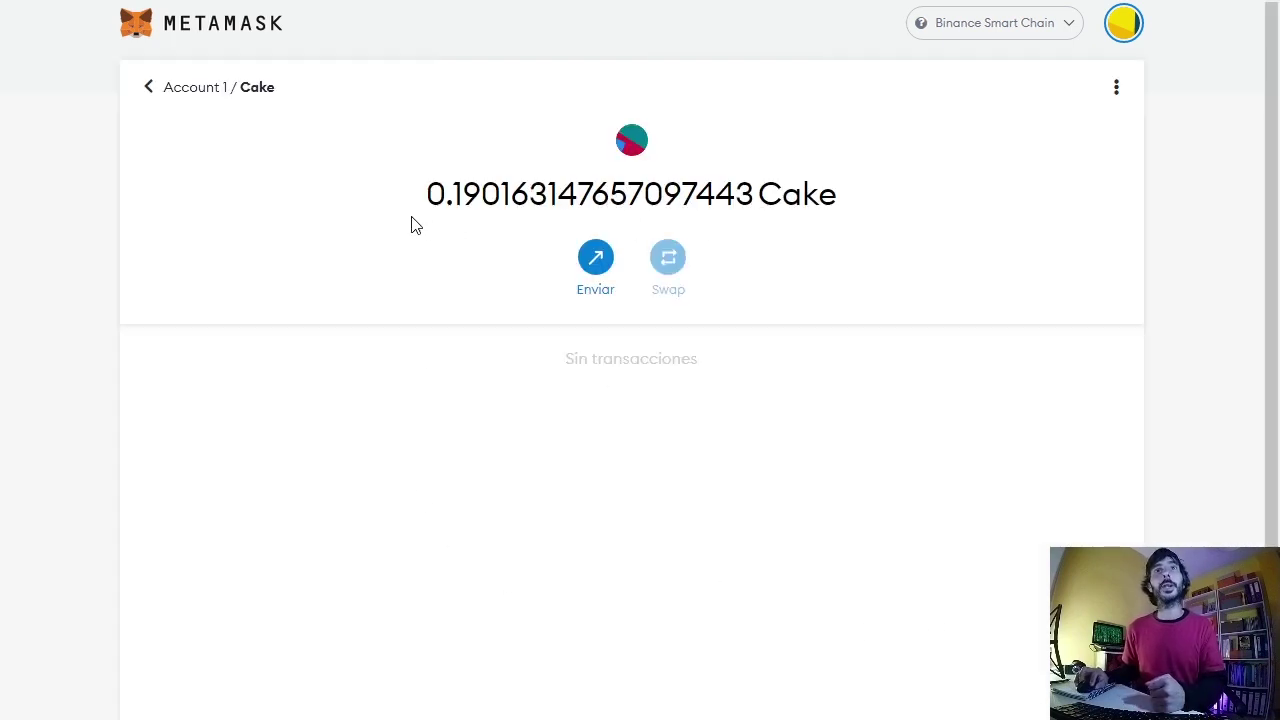
left_click(148, 89)
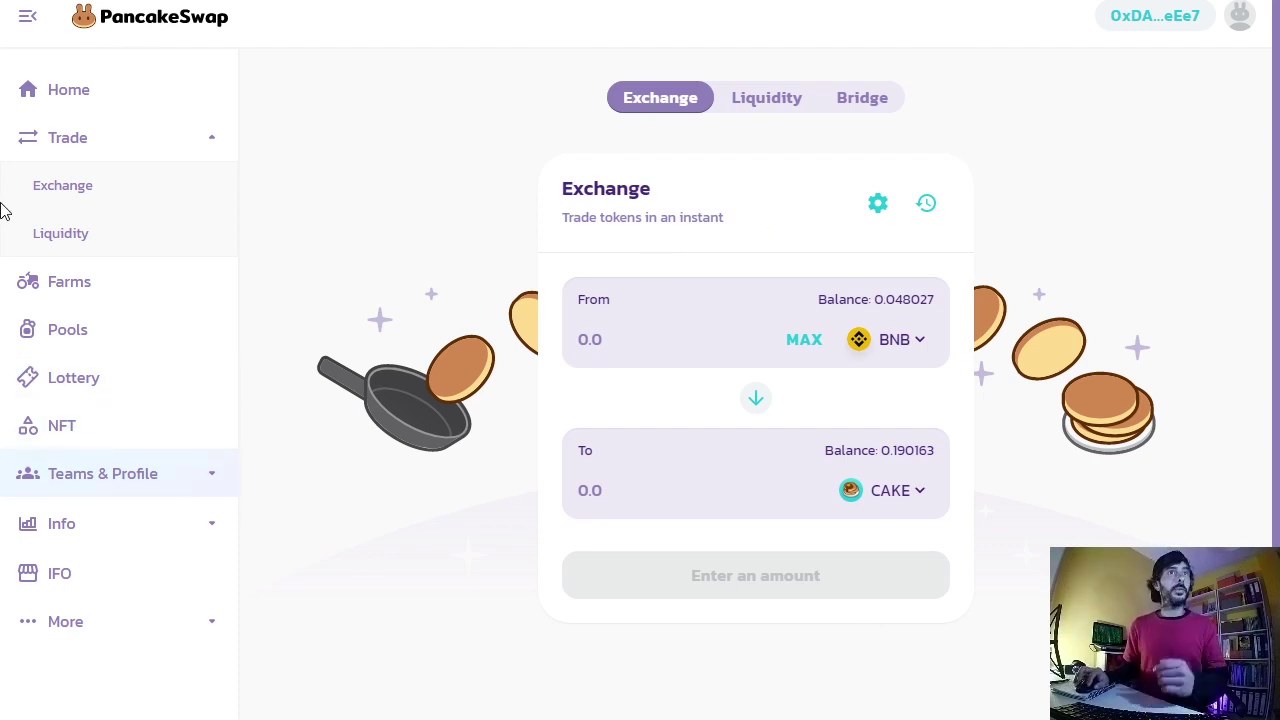
Open PancakeSwap's Syrup Pools and look through the staking pools and their APRs.
left_click(95, 341)
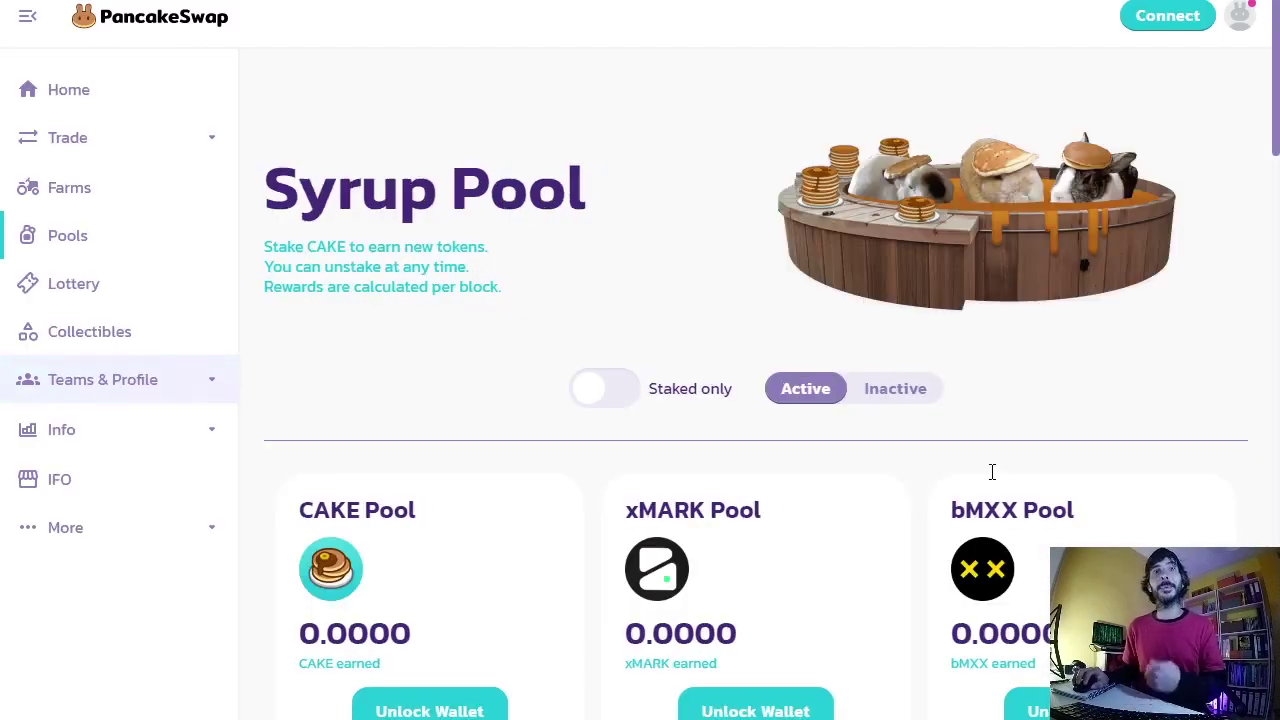
scroll(991, 471, "down", 5)
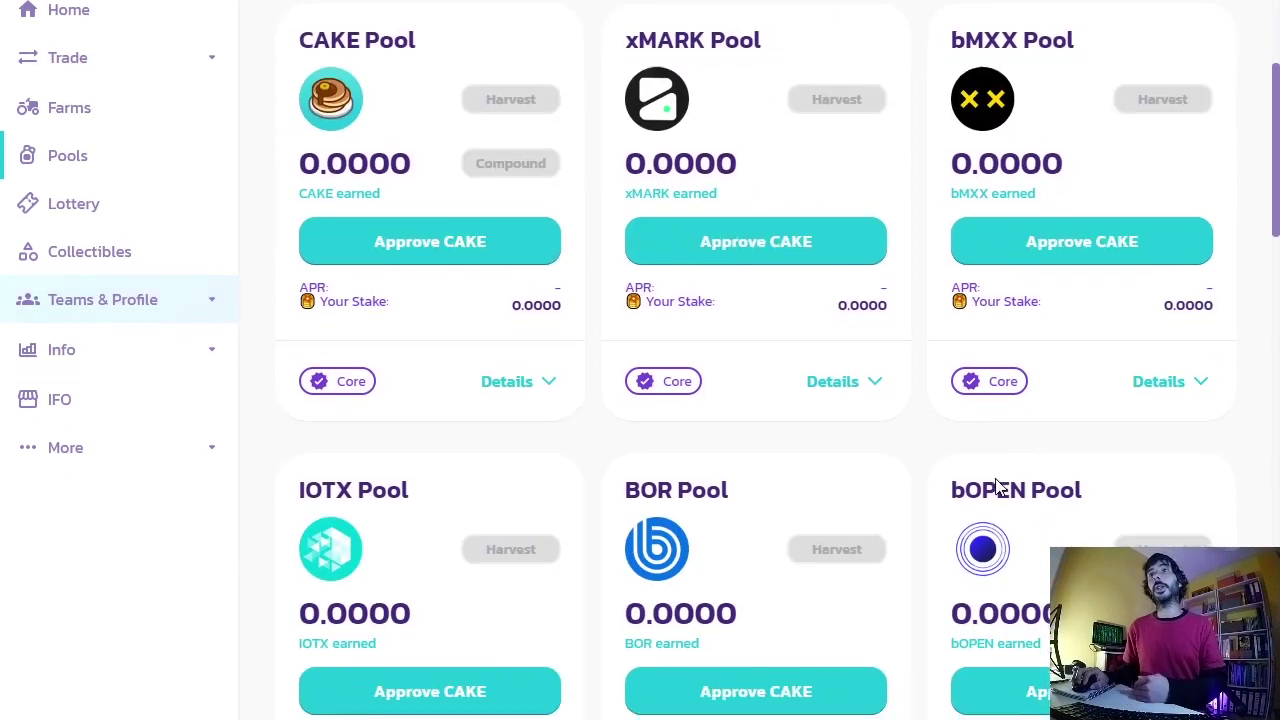
scroll(995, 484, "down", 1)
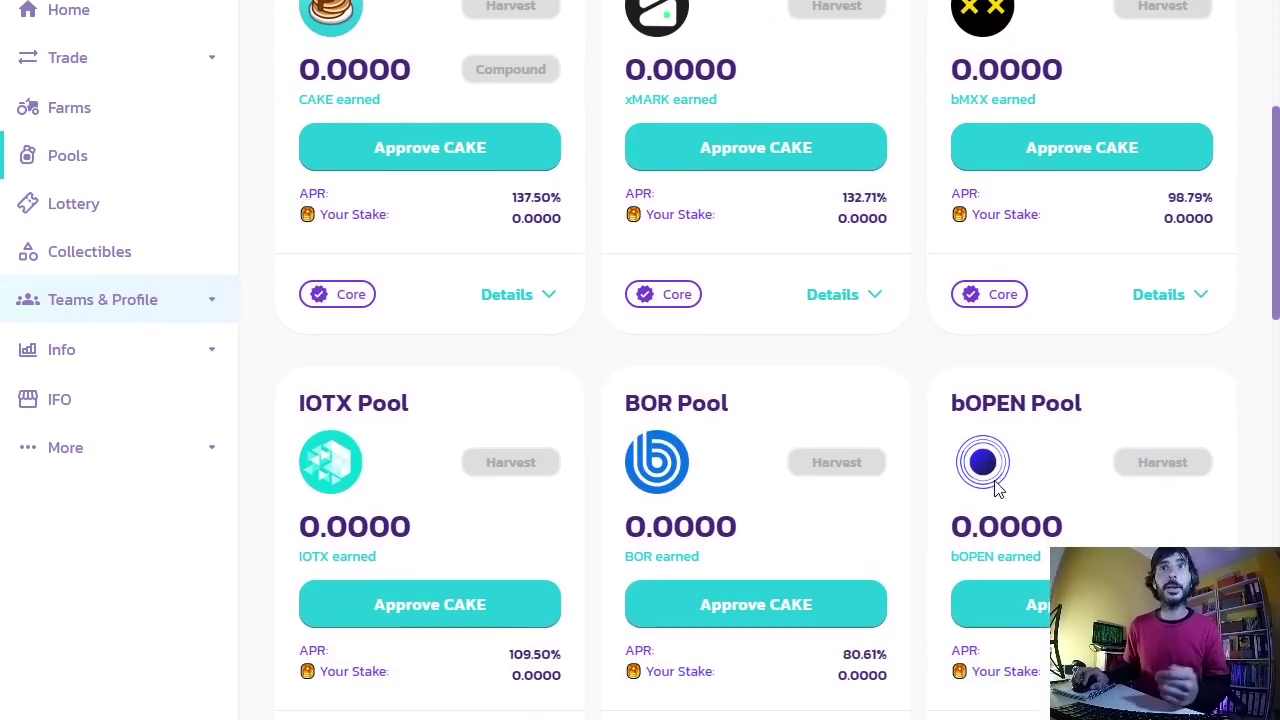
scroll(990, 480, "up", 5)
scroll(996, 481, "up", 1)
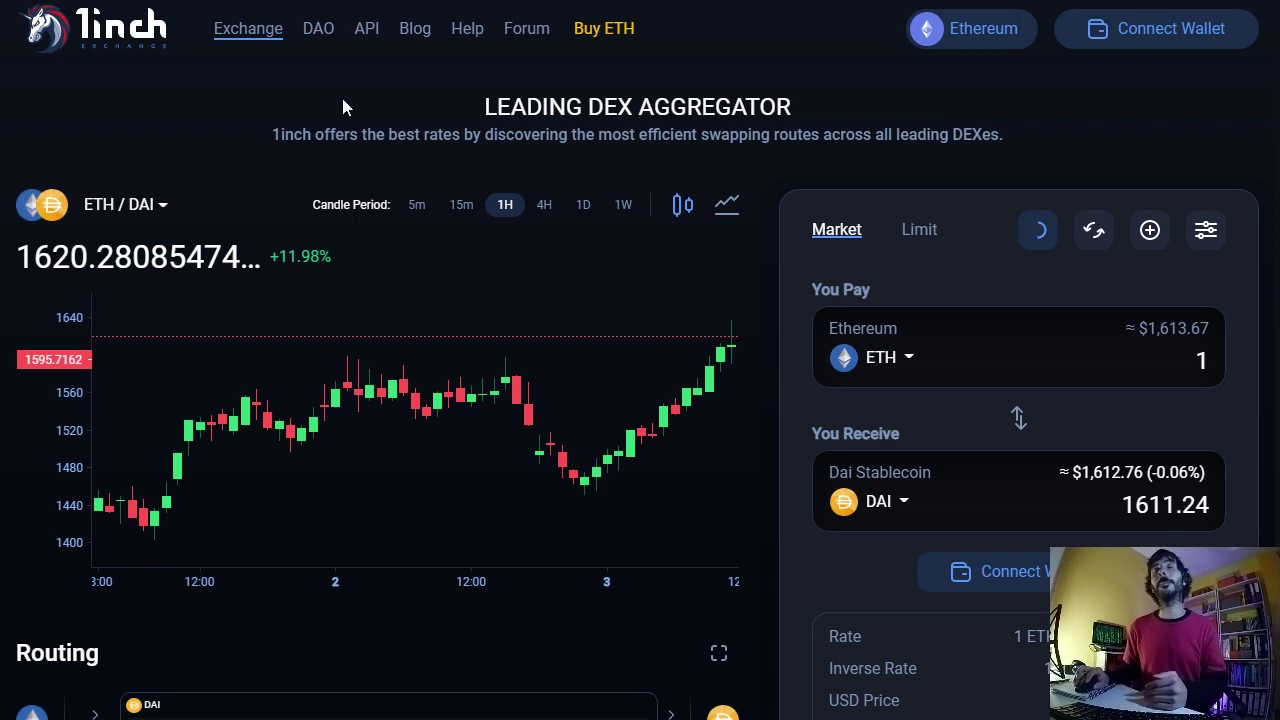
On 1inch, switch the network to Binance and connect MetaMask's Account 1, accepting the terms and the site's access request.
left_click(955, 40)
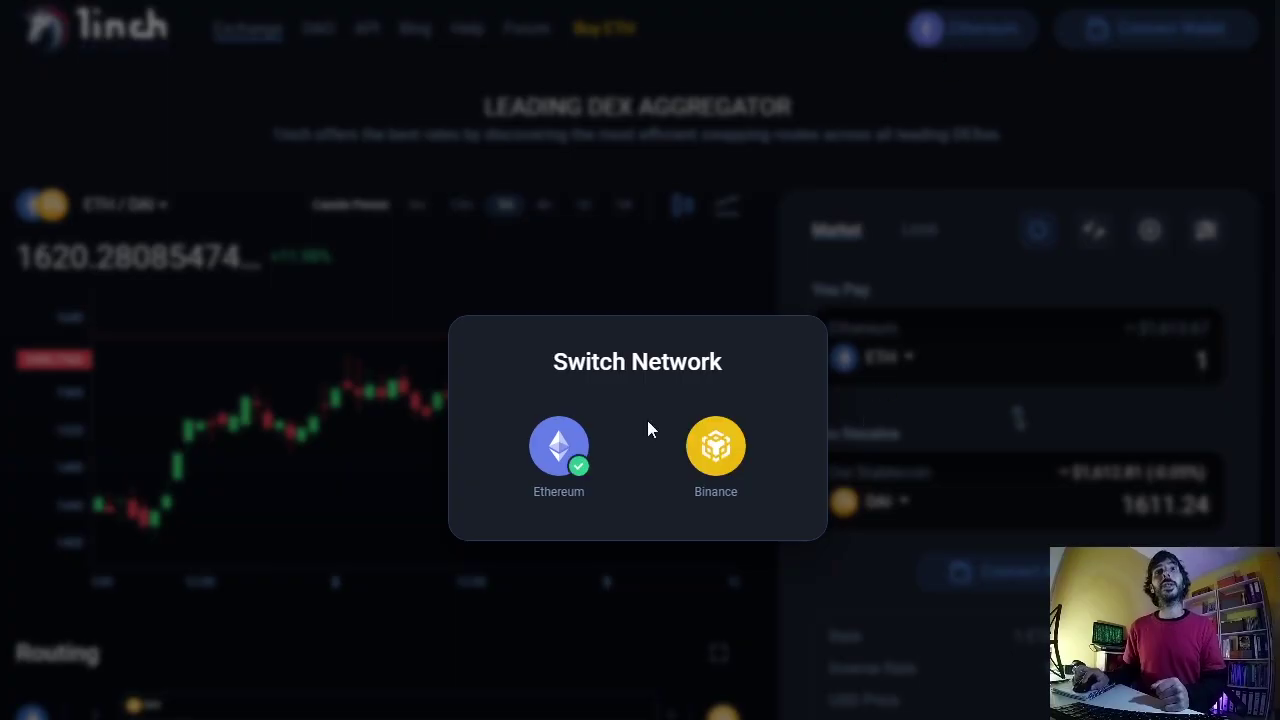
left_click(737, 448)
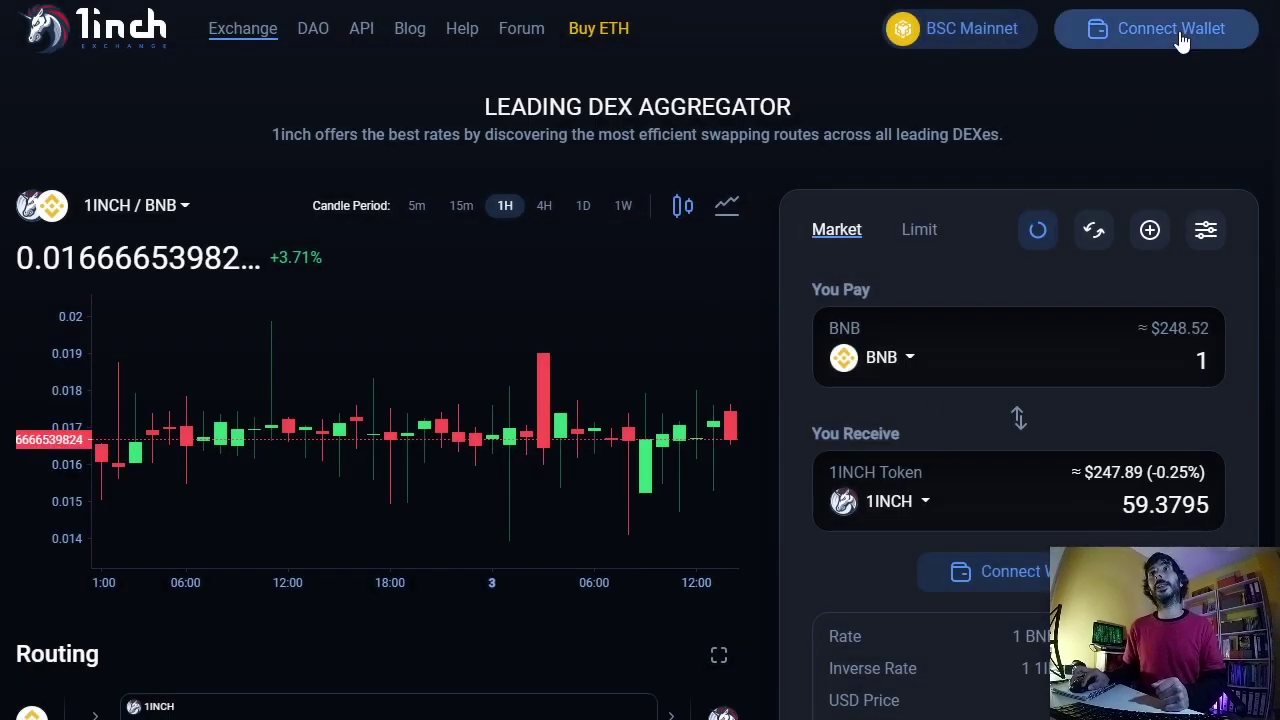
left_click(1180, 32)
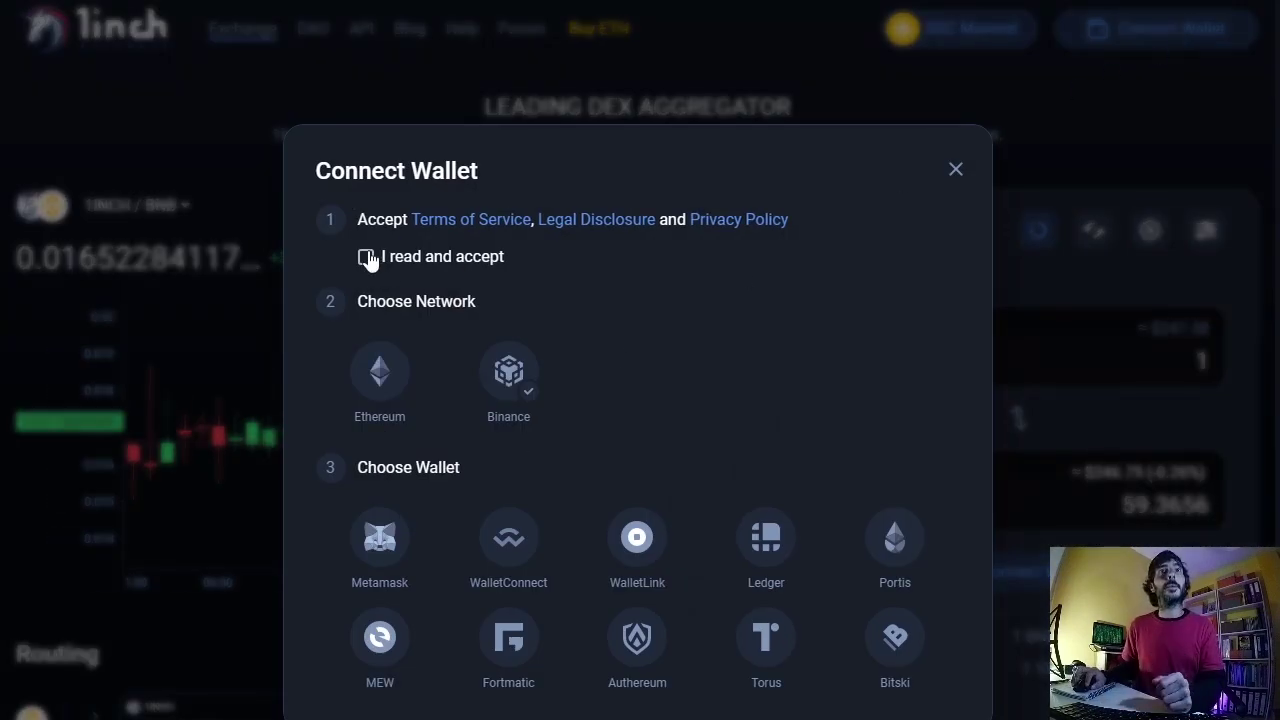
left_click(366, 257)
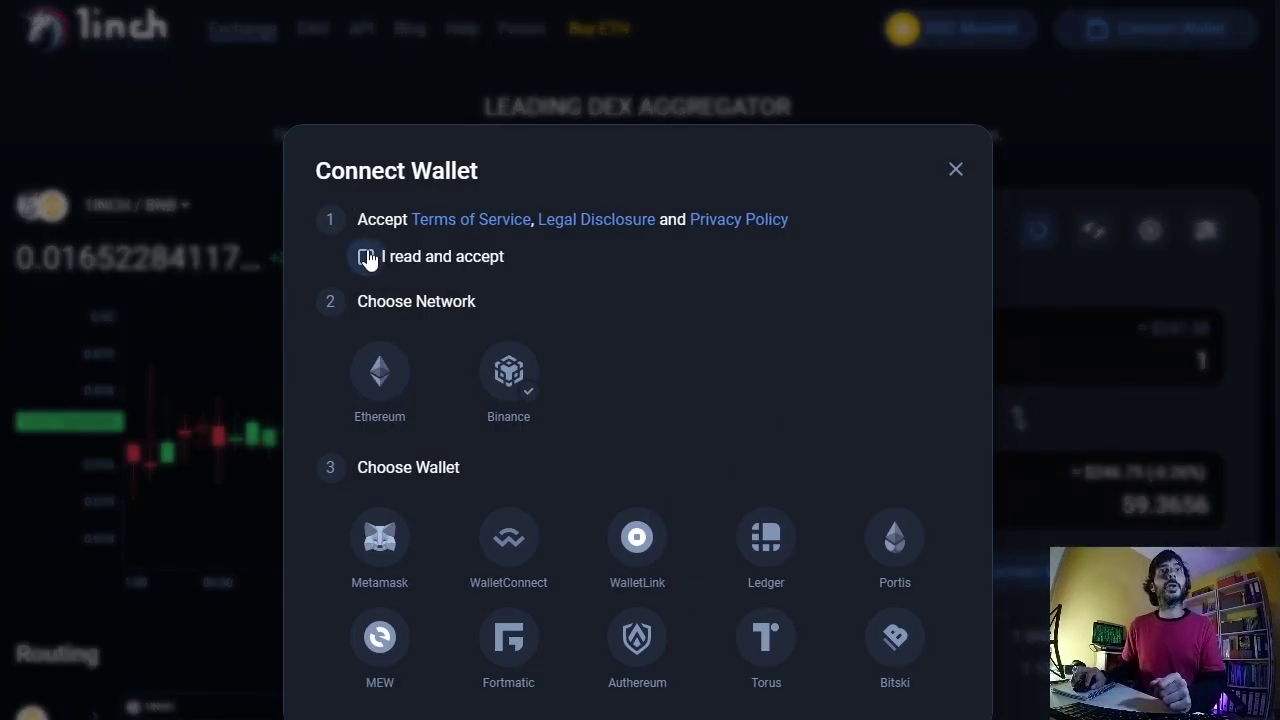
left_click(372, 553)
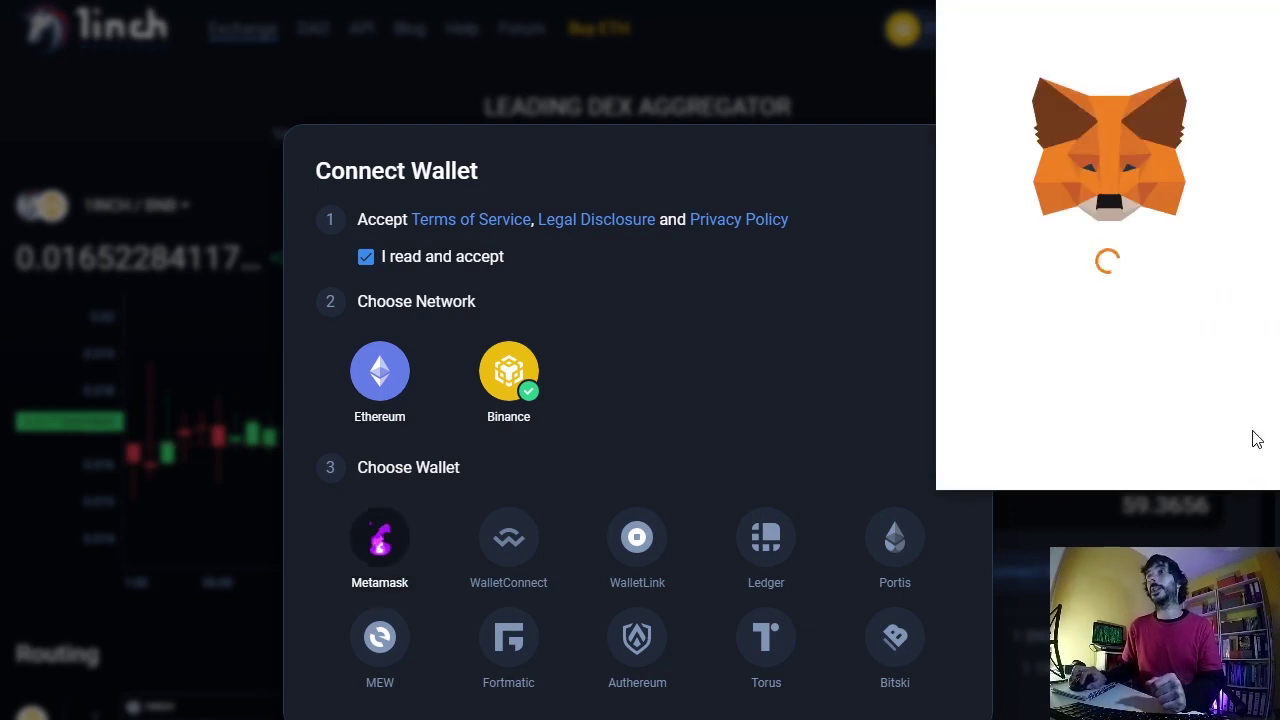
left_click(1205, 456)
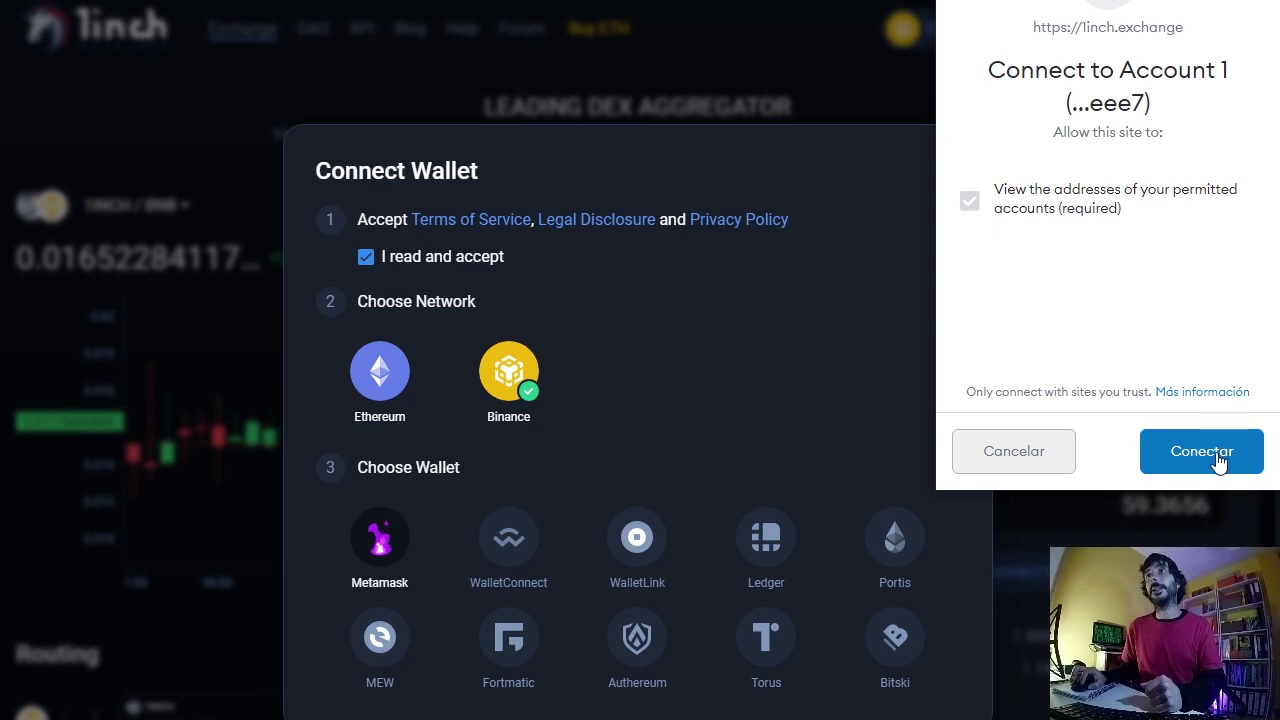
left_click(1205, 455)
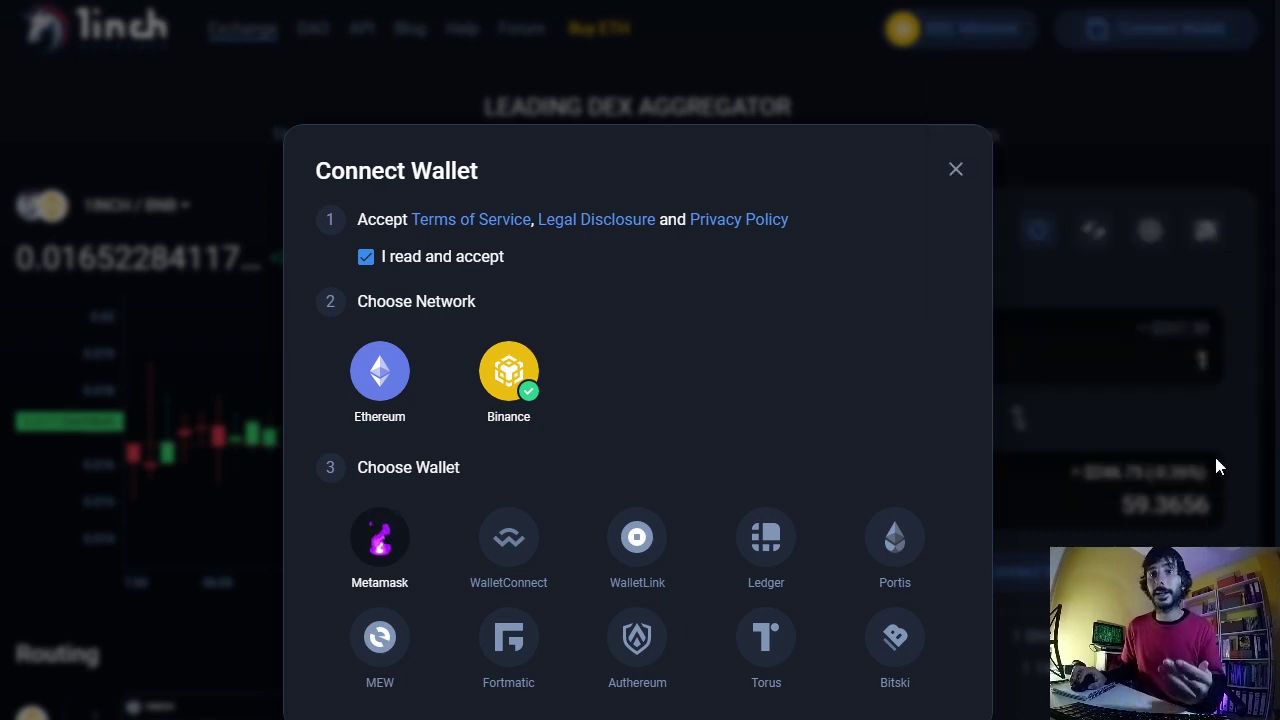